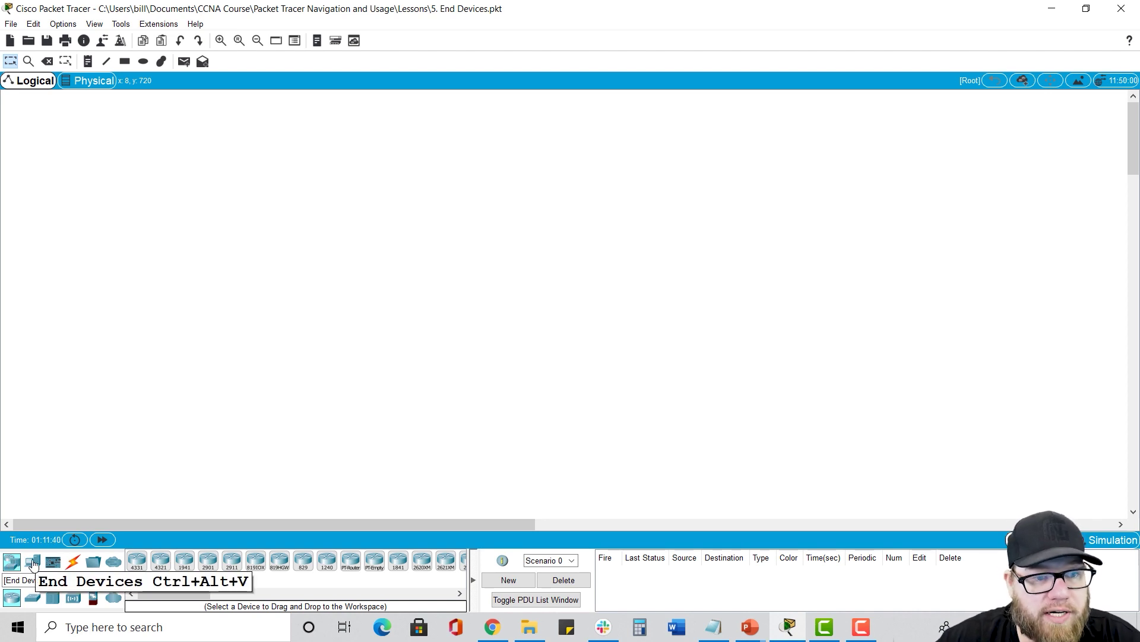
# Place a PC from End Devices on the workspace as PC0.
pyautogui.click(34, 565)
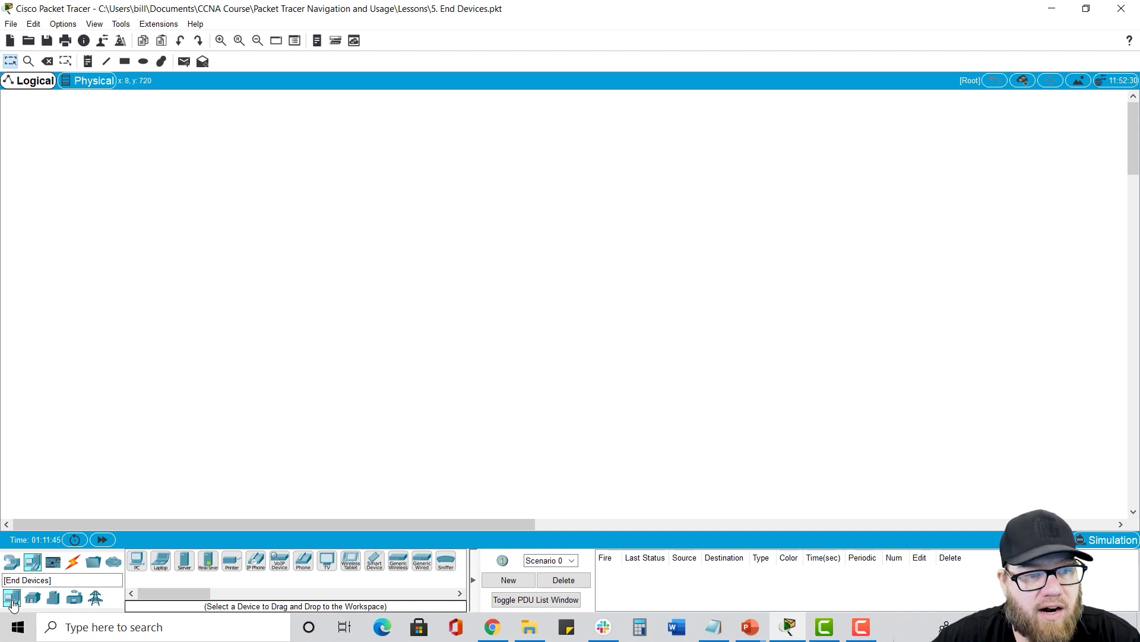
pyautogui.click(136, 560)
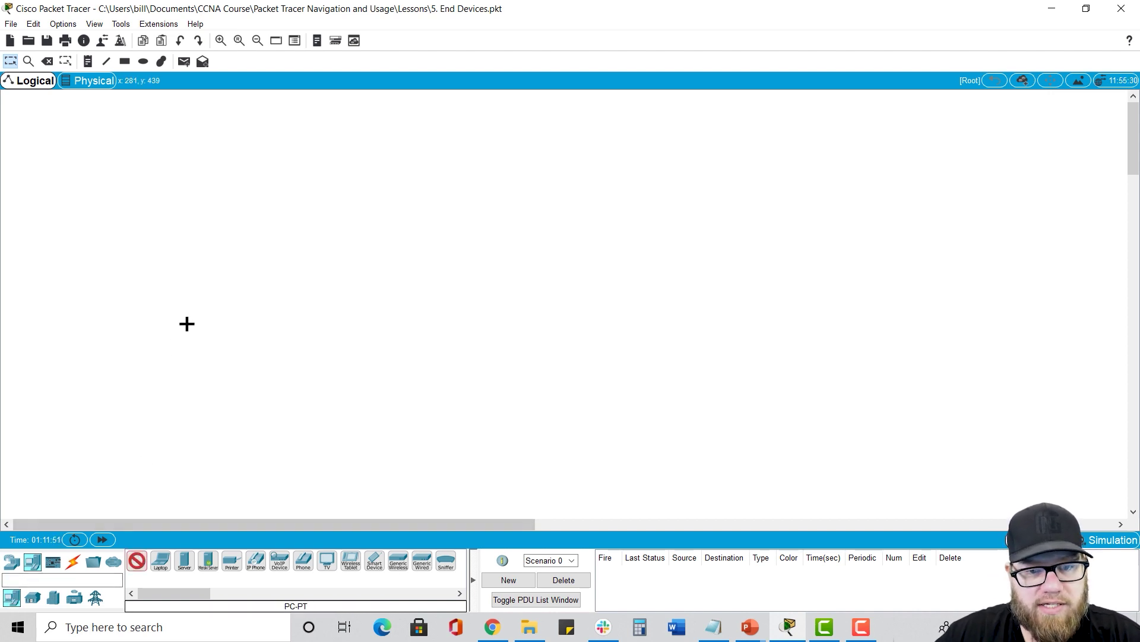
pyautogui.click(303, 272)
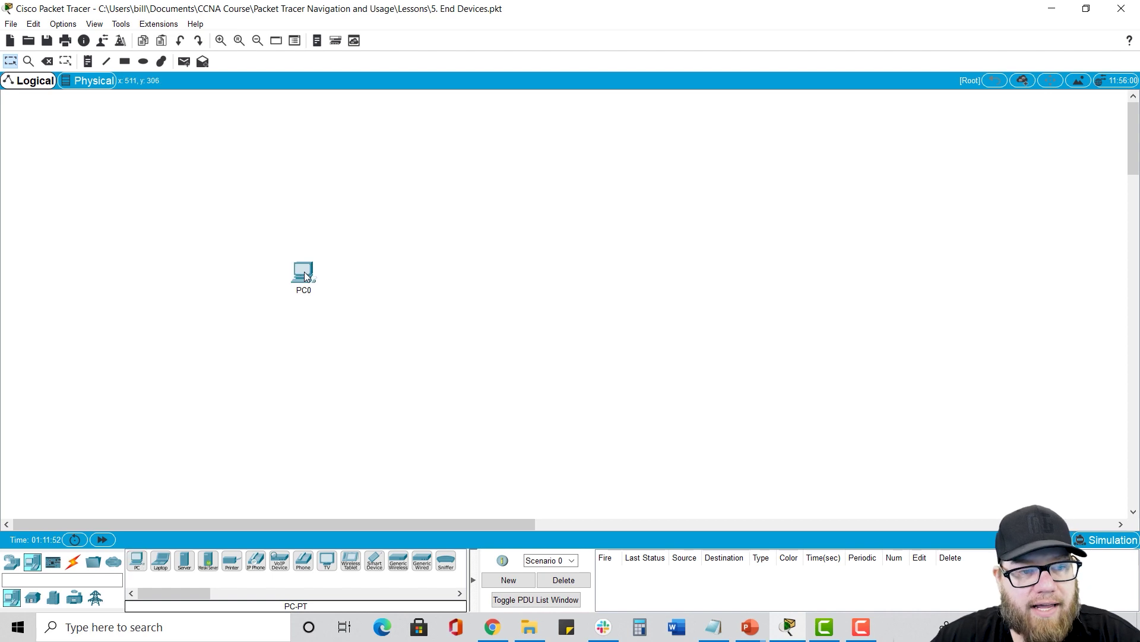
pyautogui.click(101, 540)
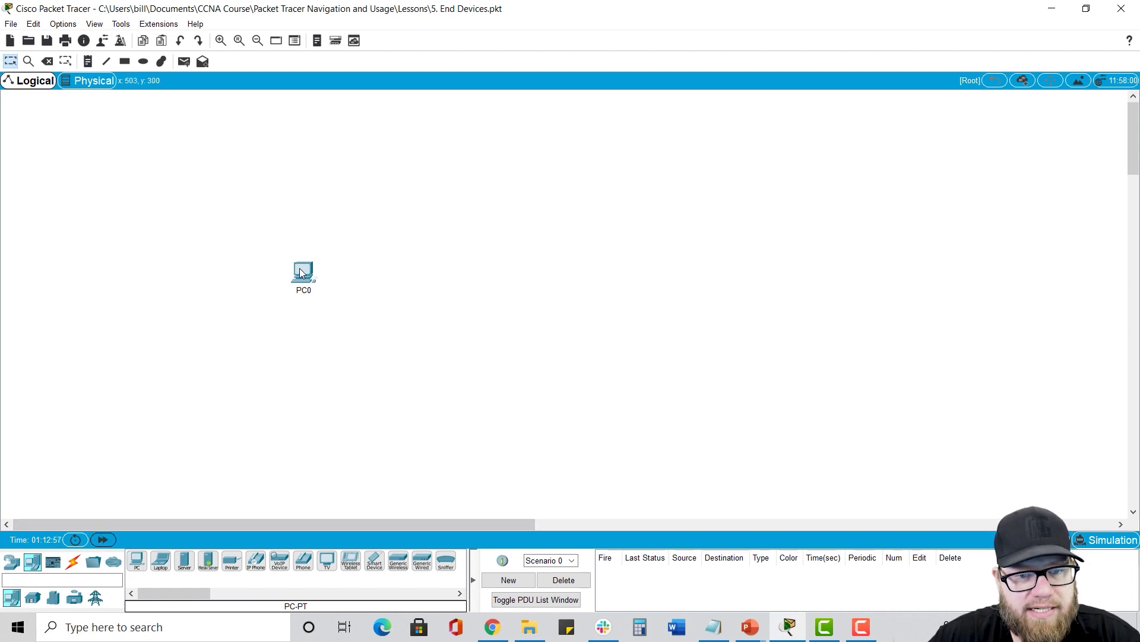
# With PC0 powered off, replace its network card with PT-HOST-NM-1CGE and power it back on.
pyautogui.click(303, 274)
pyautogui.click(695, 126)
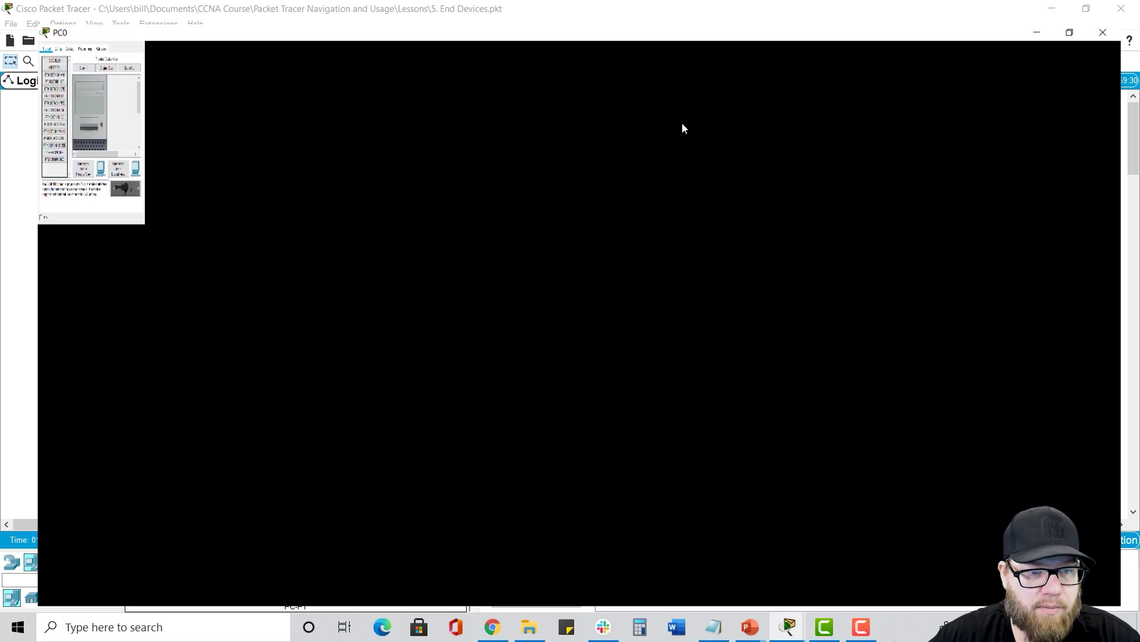
pyautogui.click(167, 70)
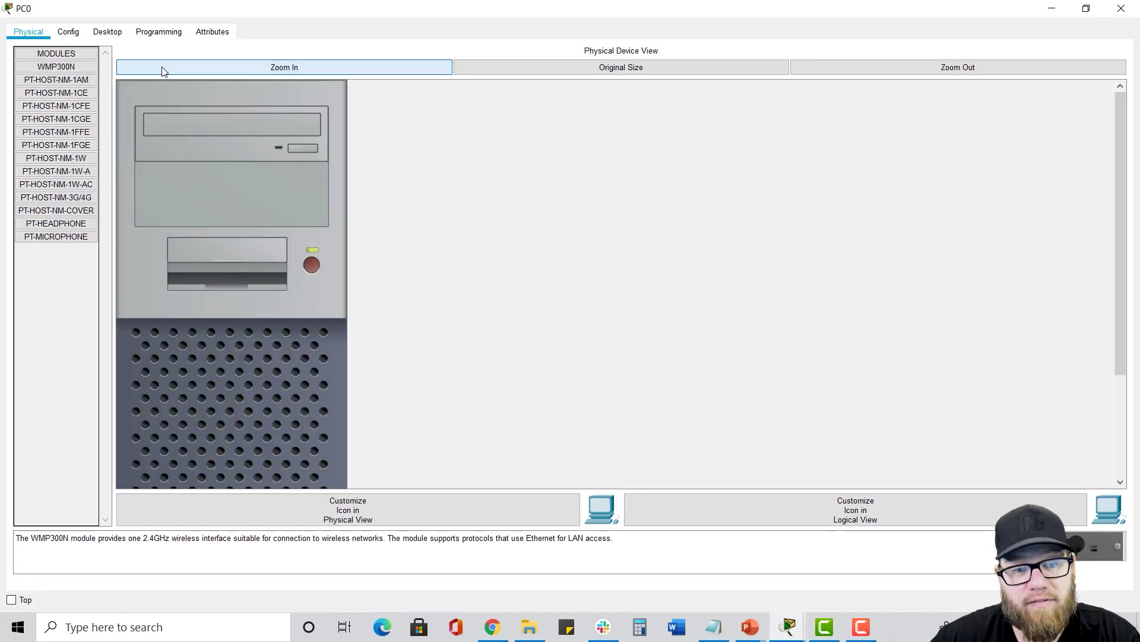
pyautogui.scroll(-3, 420, 321)
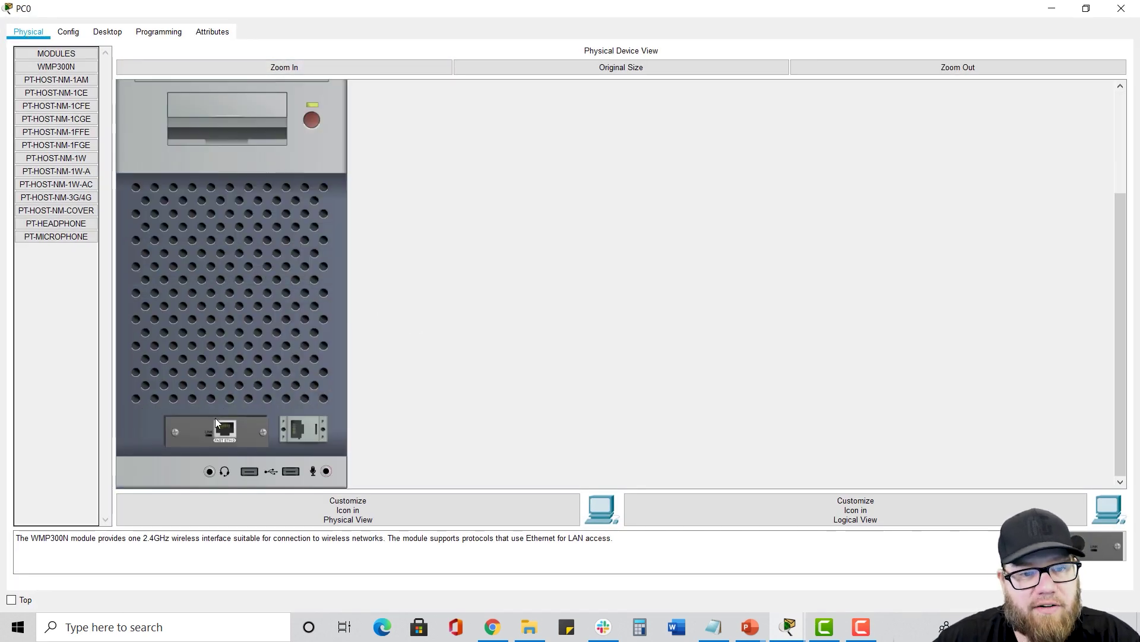
pyautogui.click(309, 121)
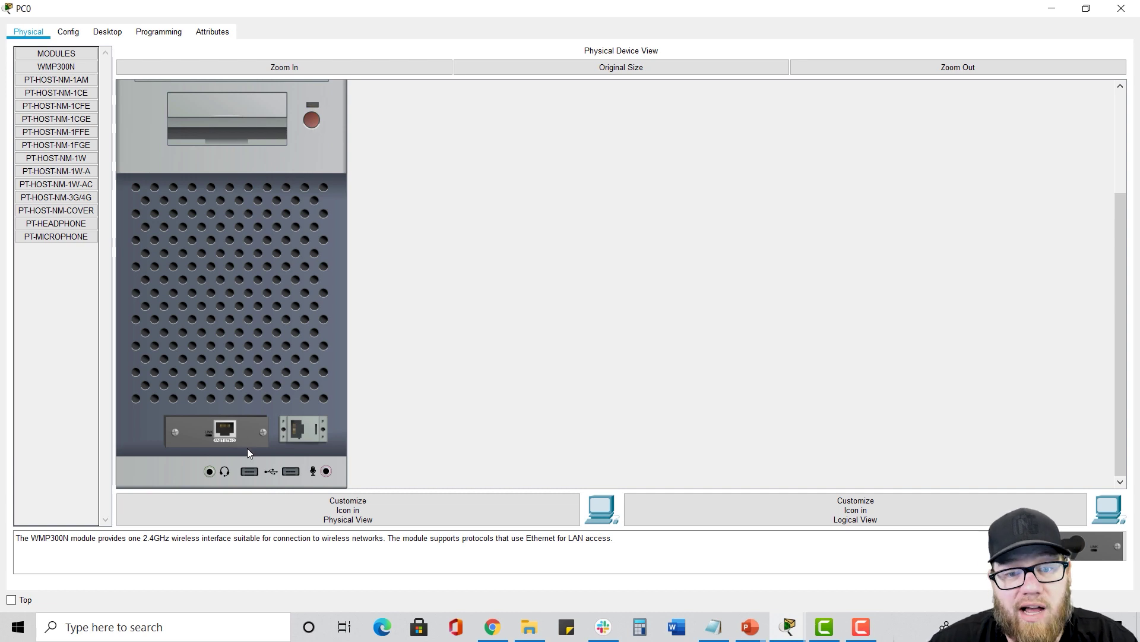
pyautogui.moveTo(243, 433); pyautogui.dragTo(47, 354)
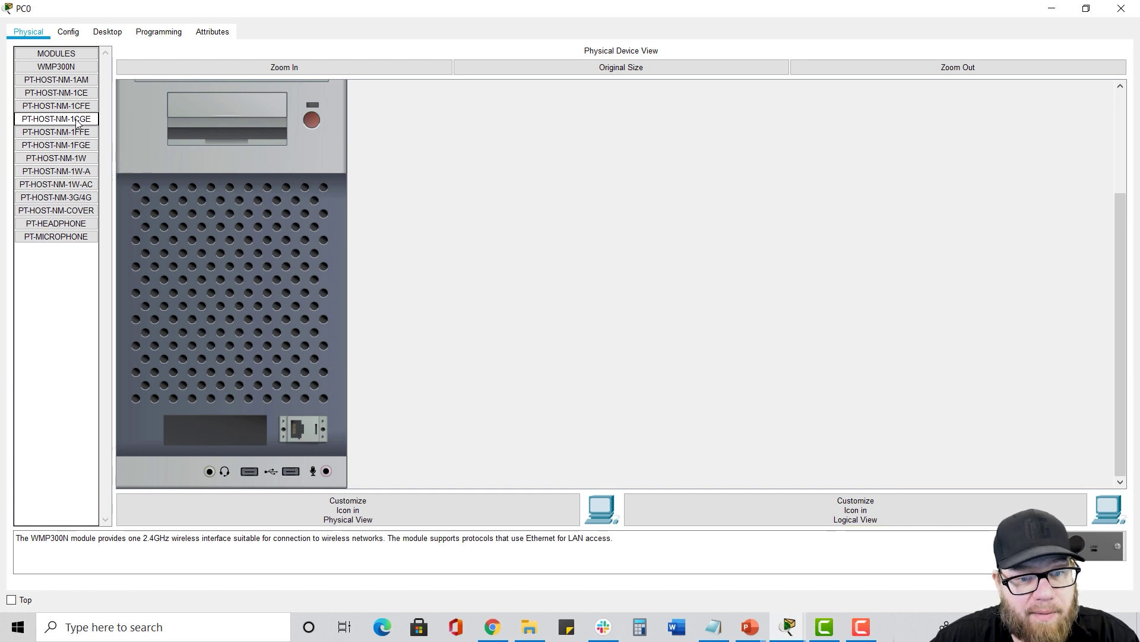
pyautogui.moveTo(57, 122); pyautogui.dragTo(203, 429)
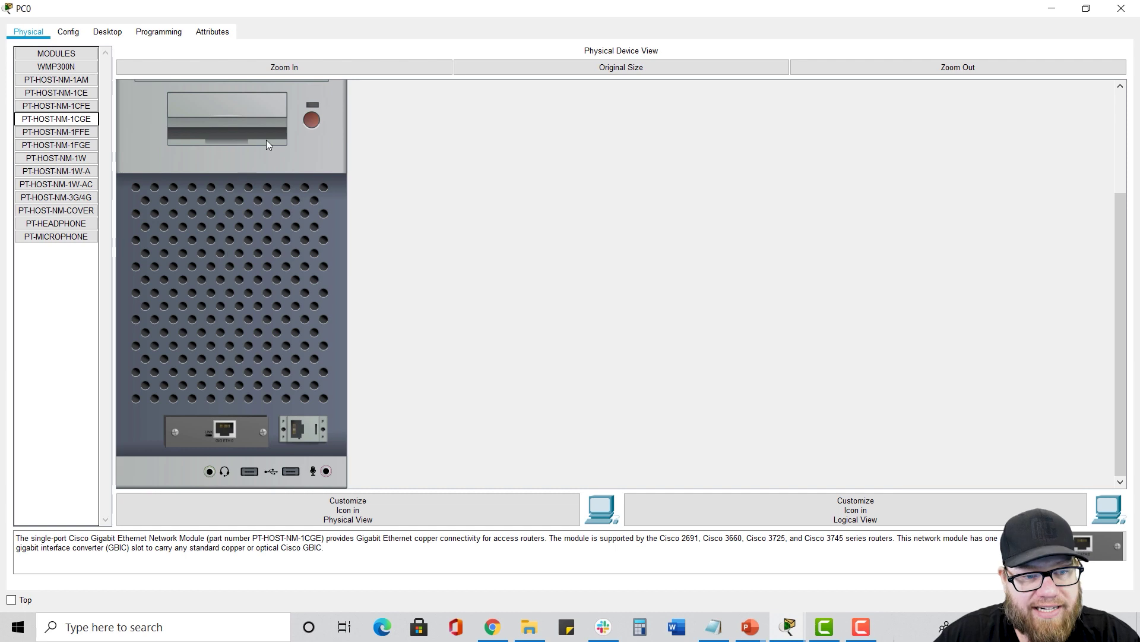
pyautogui.click(309, 121)
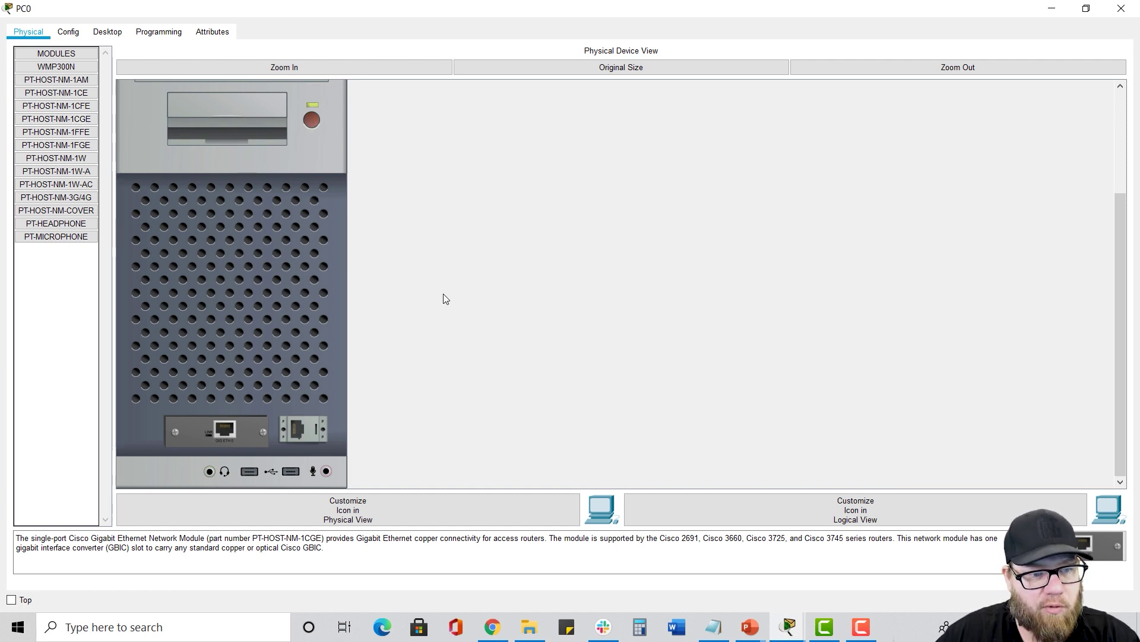
pyautogui.scroll(3, 443, 291)
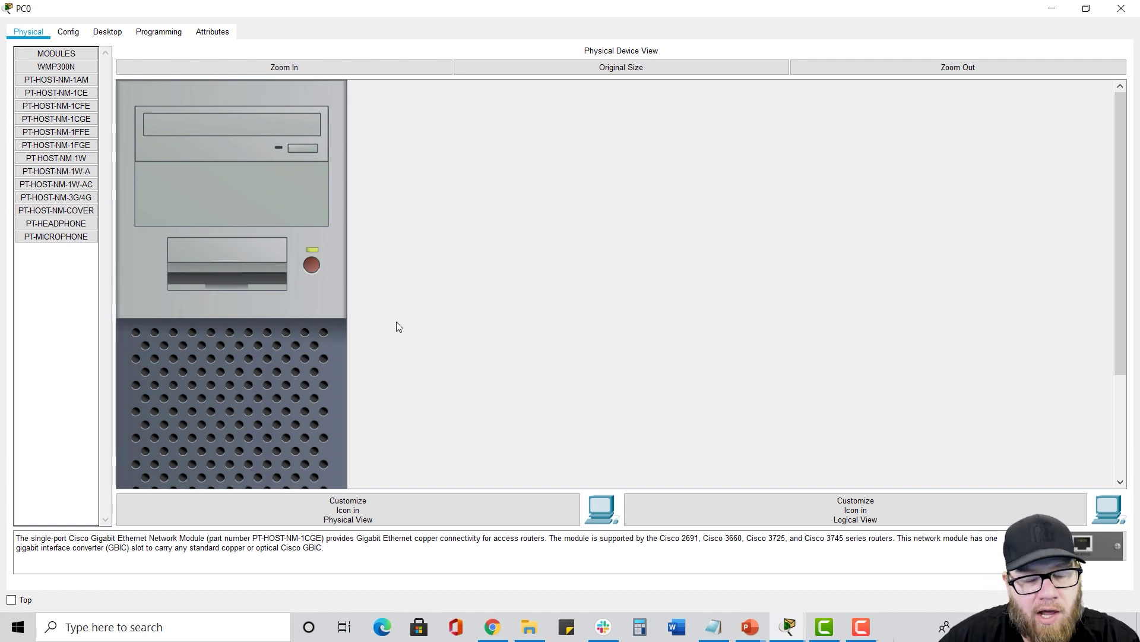
# Review PC0's Global Settings, toggling the gateway between DHCP and Static.
pyautogui.click(68, 31)
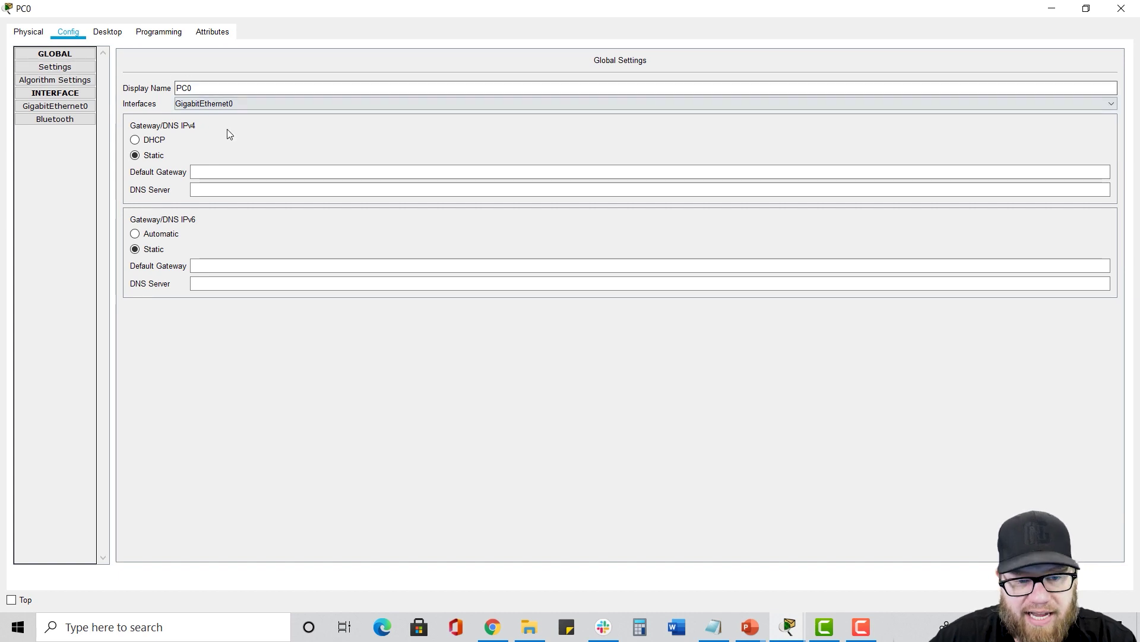
pyautogui.moveTo(198, 88); pyautogui.dragTo(174, 88)
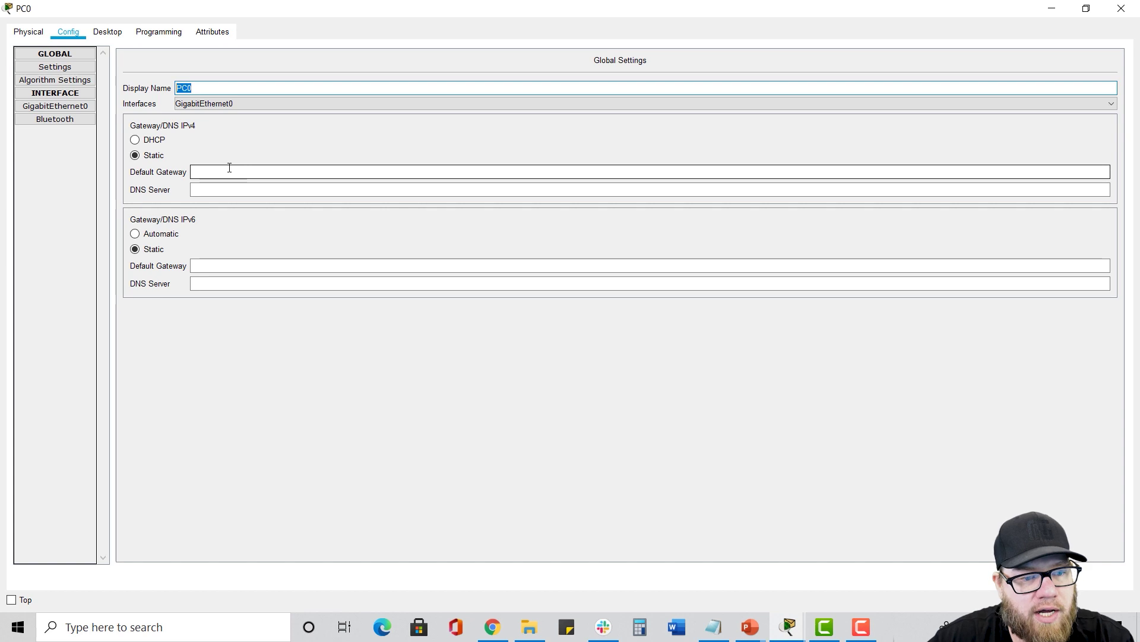
pyautogui.click(135, 140)
pyautogui.click(136, 155)
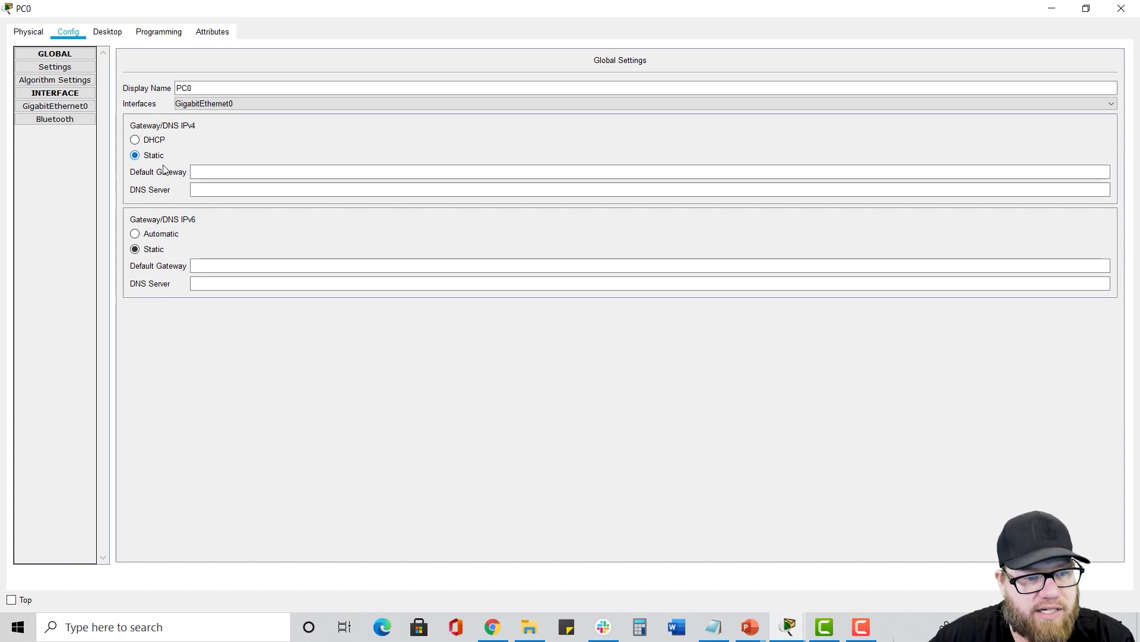
pyautogui.click(211, 189)
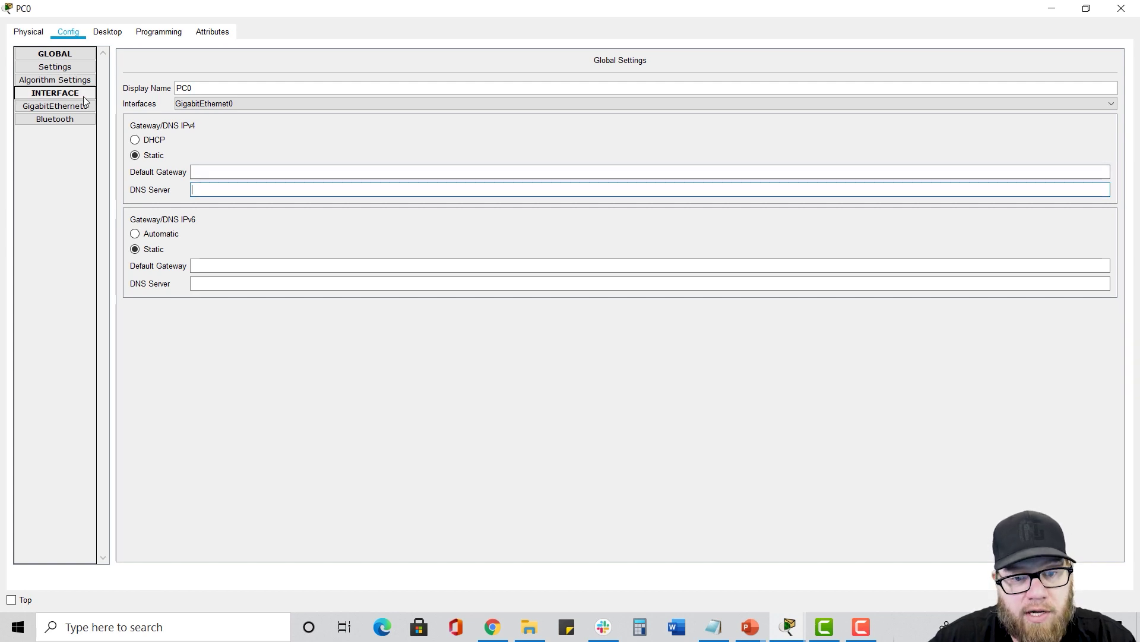
pyautogui.click(58, 68)
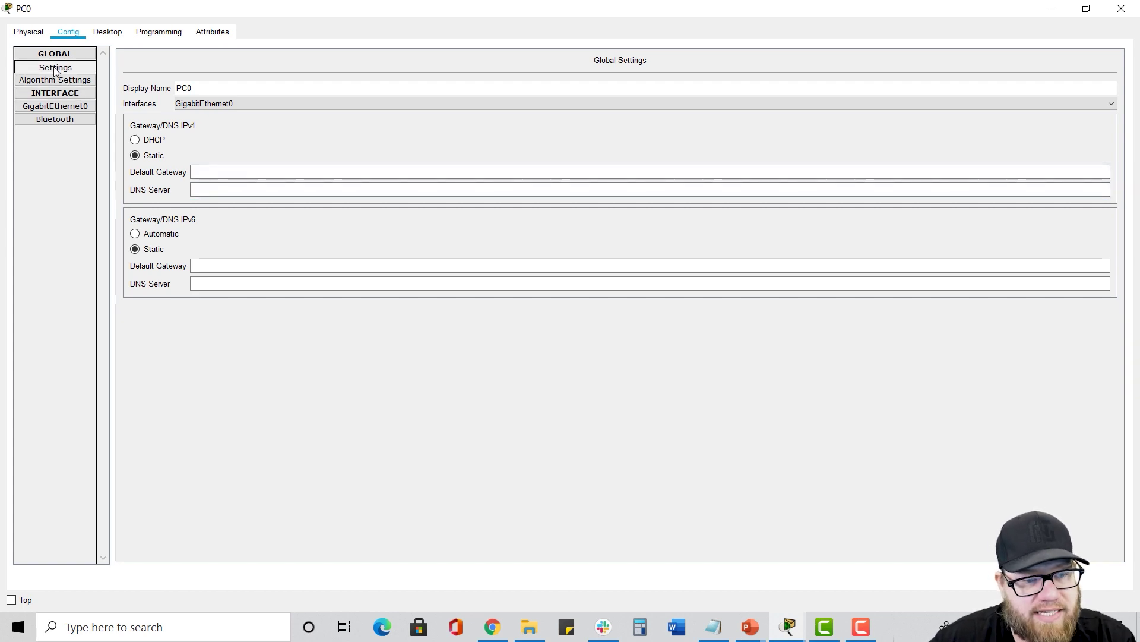
# Switch off the GigabitEthernet0 port, then bring up PC0's desktop applications.
pyautogui.click(60, 106)
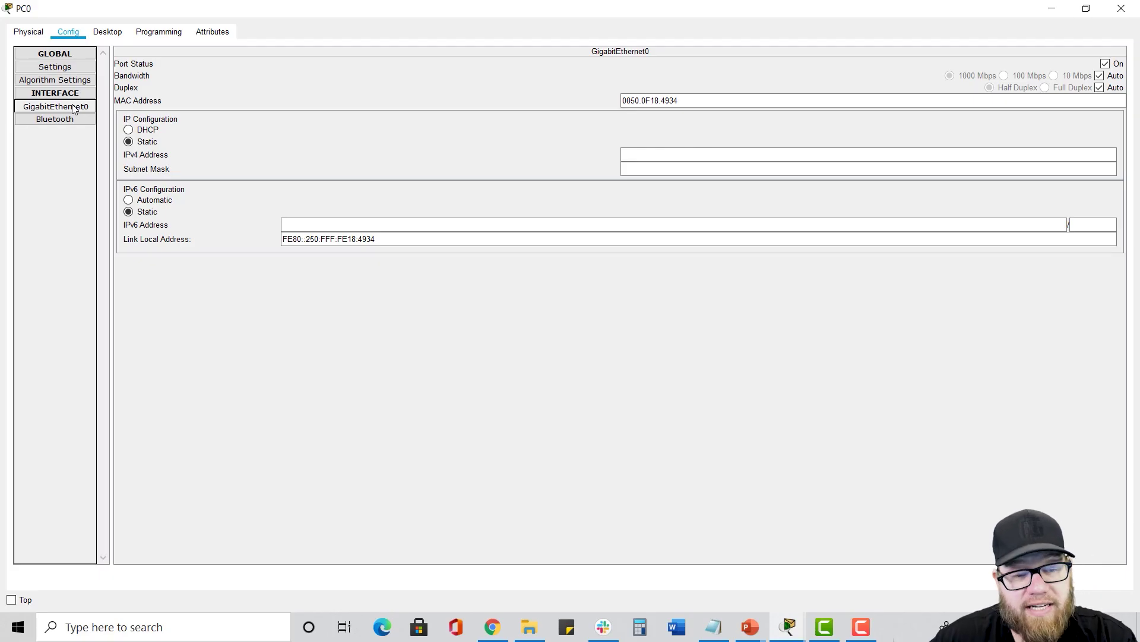
pyautogui.click(683, 152)
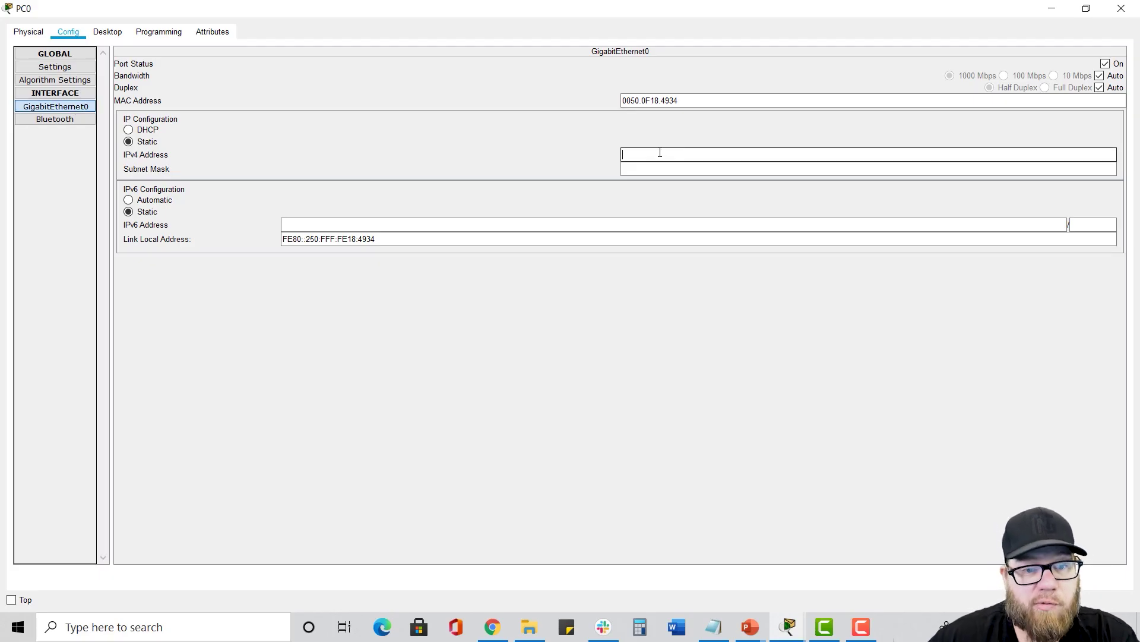
pyautogui.click(647, 167)
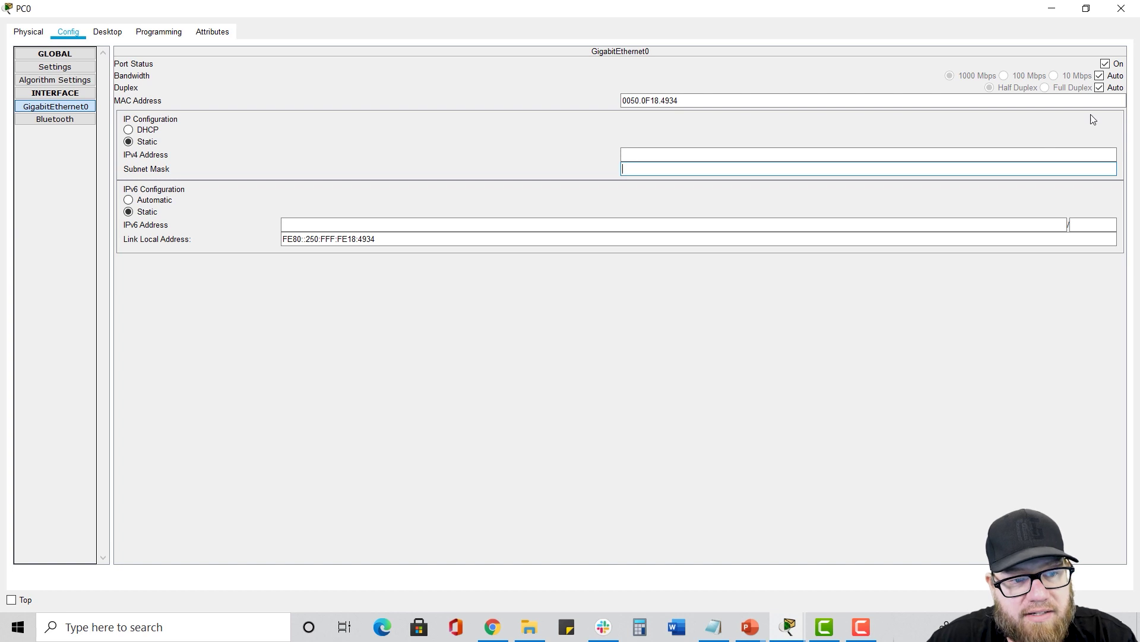
pyautogui.click(1106, 64)
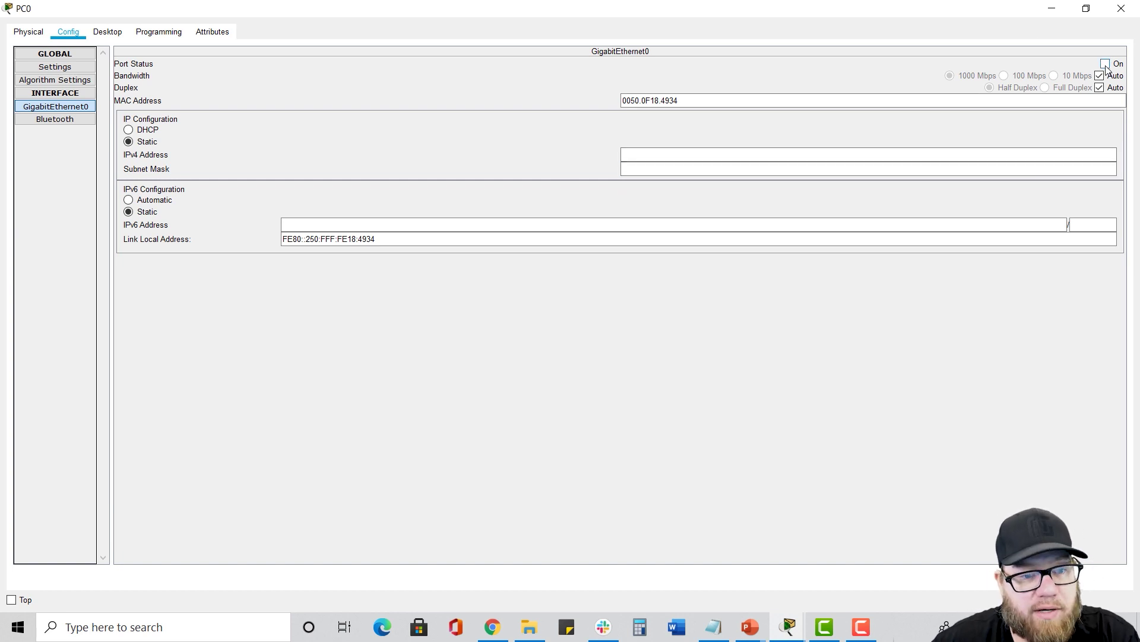
pyautogui.click(108, 31)
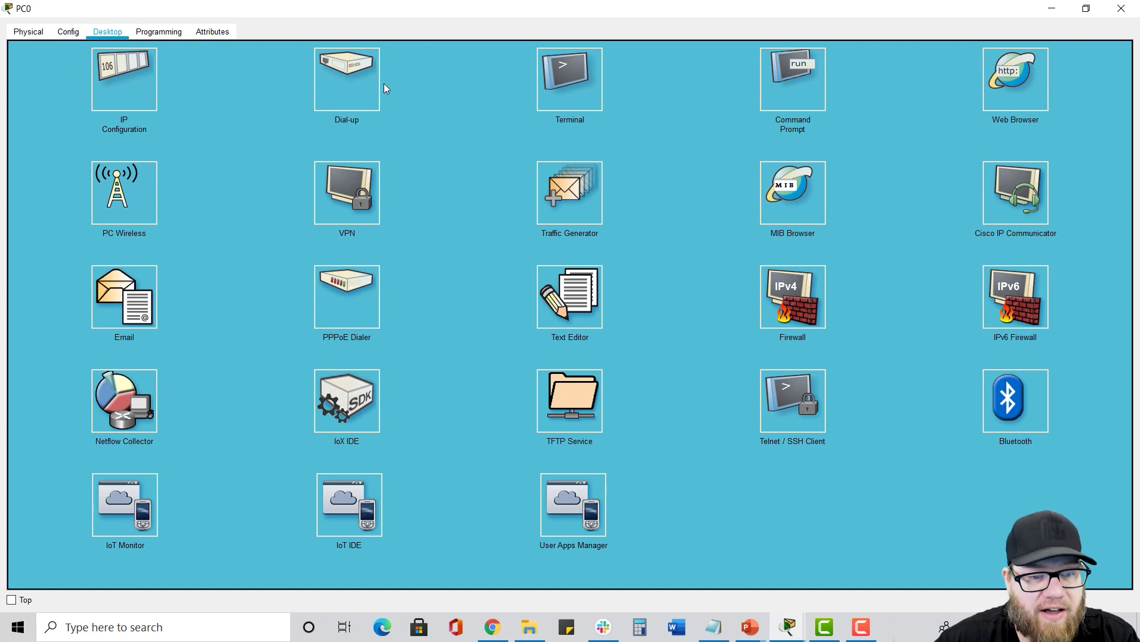
# In IP Configuration, switch PC0 to DHCP, then back to Static.
pyautogui.click(118, 66)
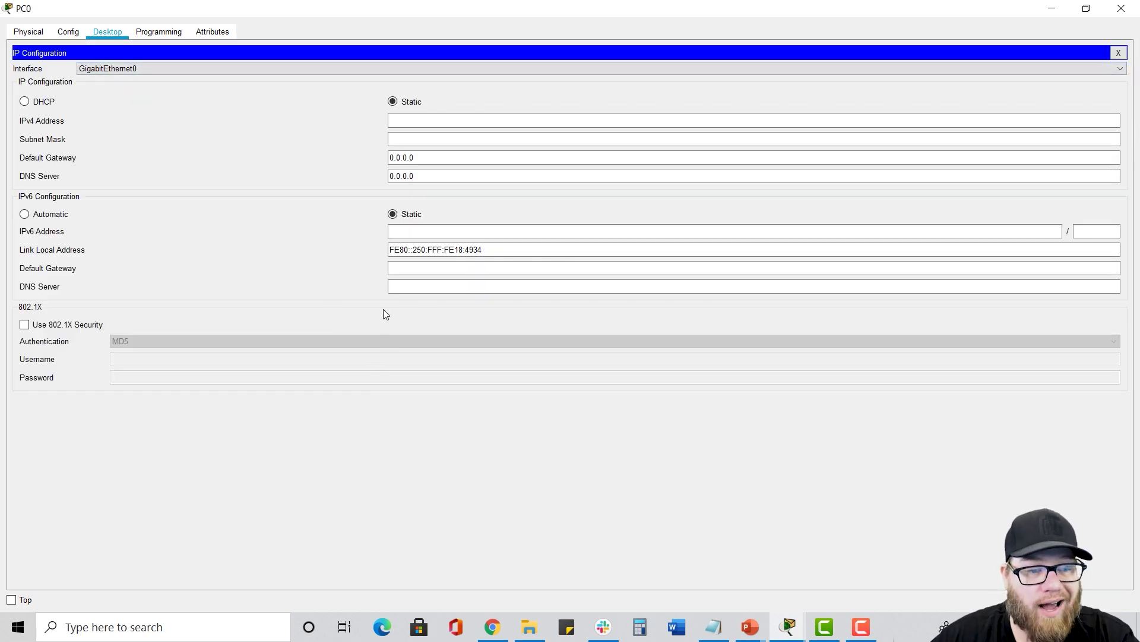
pyautogui.click(400, 119)
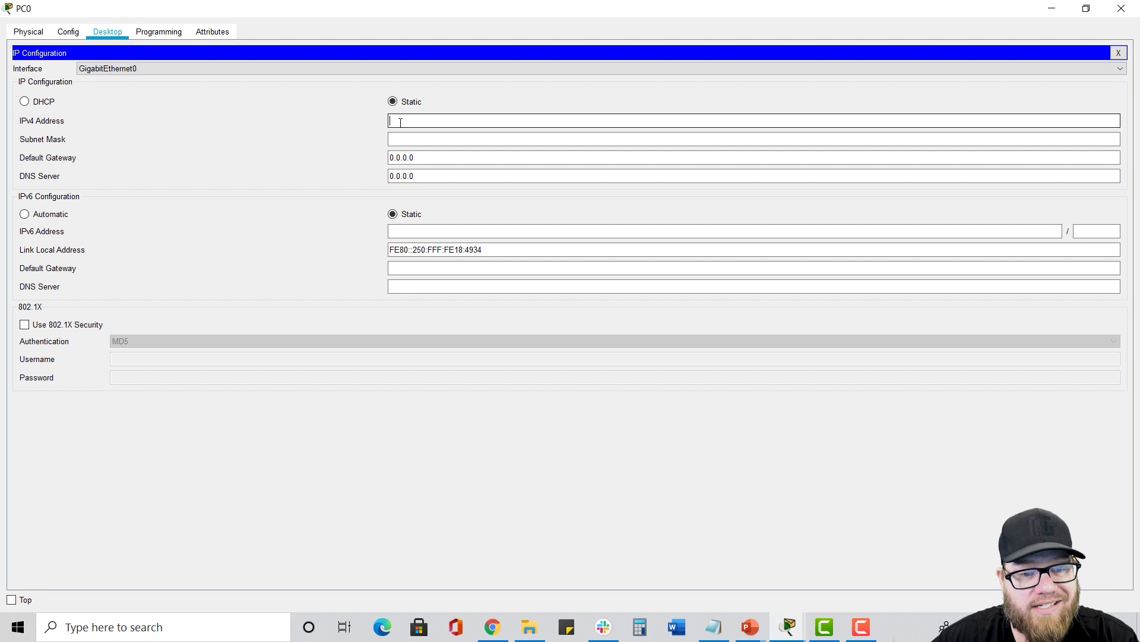
pyautogui.click(407, 139)
pyautogui.click(421, 156)
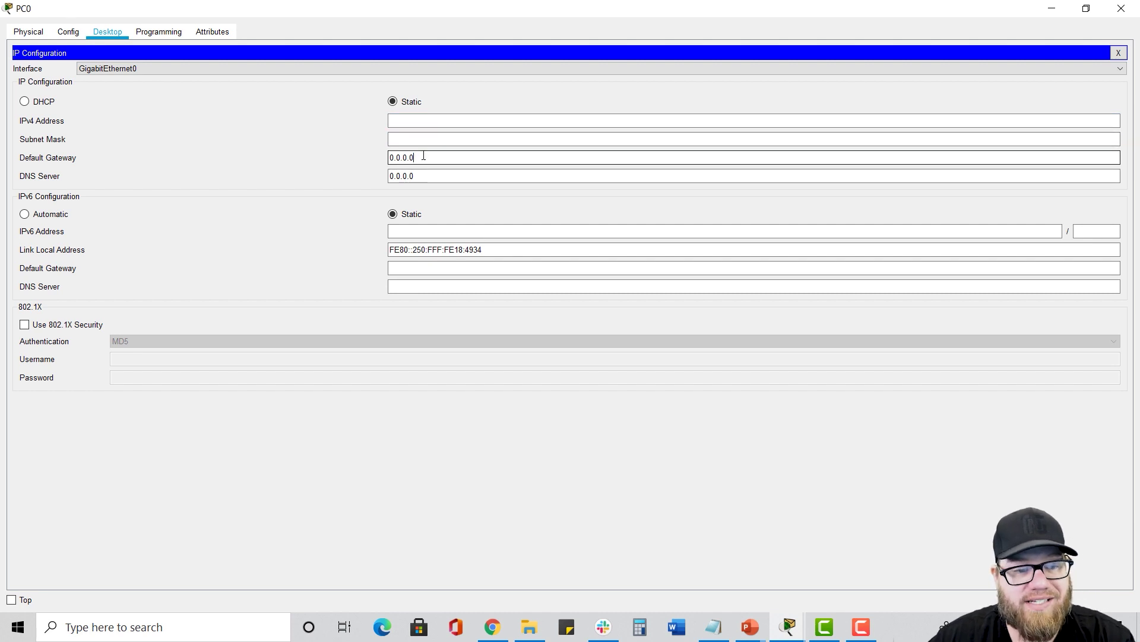
pyautogui.click(424, 174)
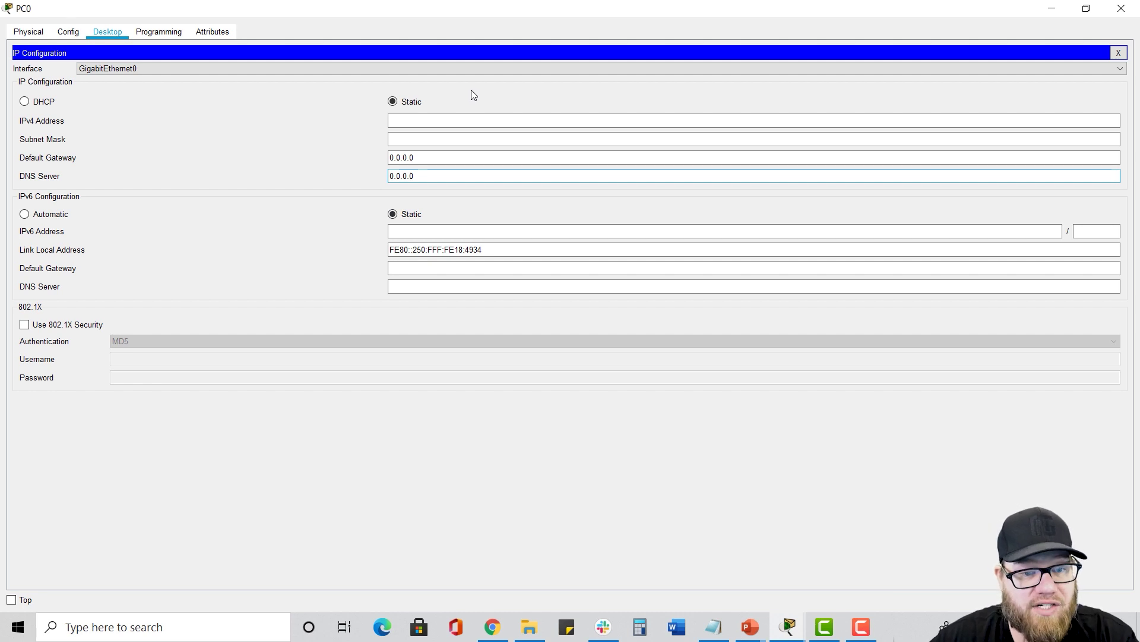
pyautogui.click(25, 102)
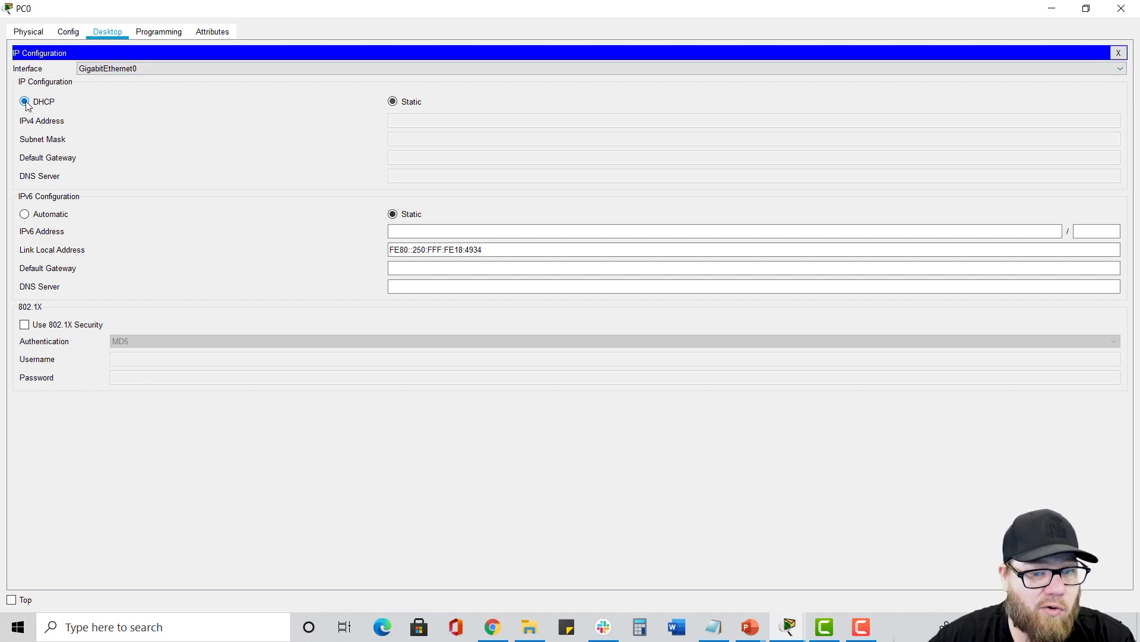
pyautogui.click(392, 103)
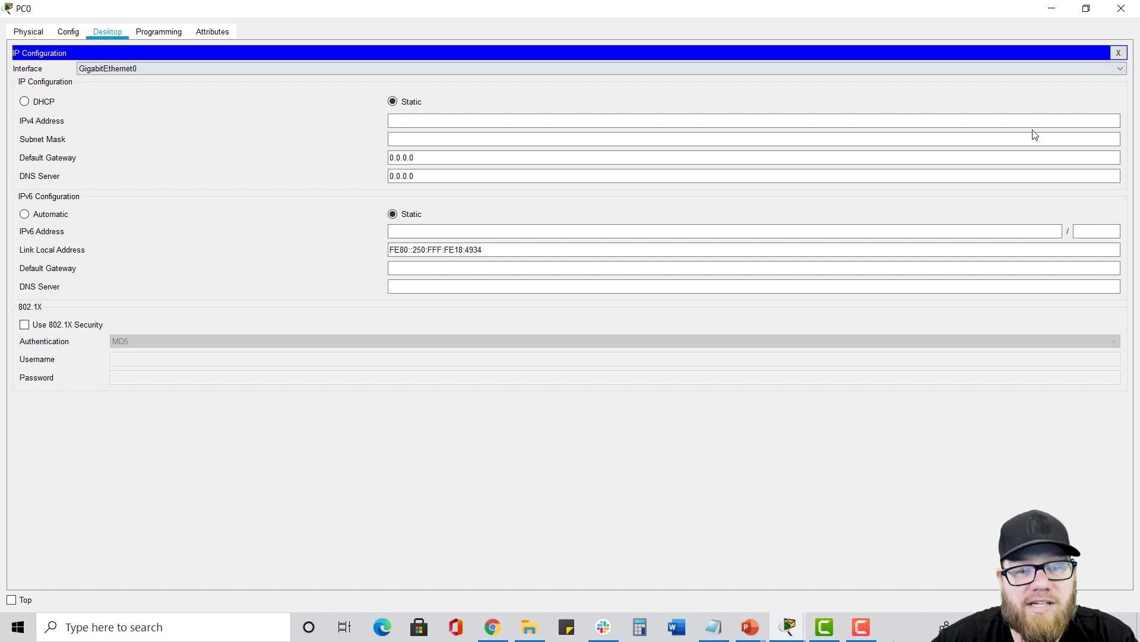
pyautogui.click(1119, 53)
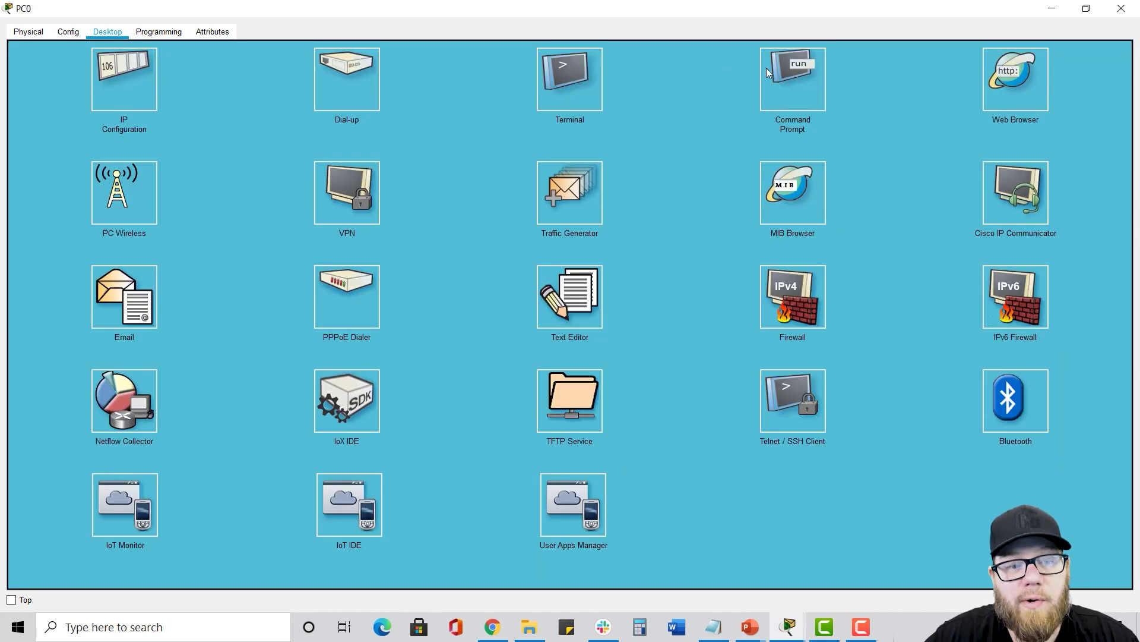
# Run ipconfig in PC0's Command Prompt to list the adapter addresses.
pyautogui.click(784, 70)
pyautogui.write('ipconf')
pyautogui.press('Return')
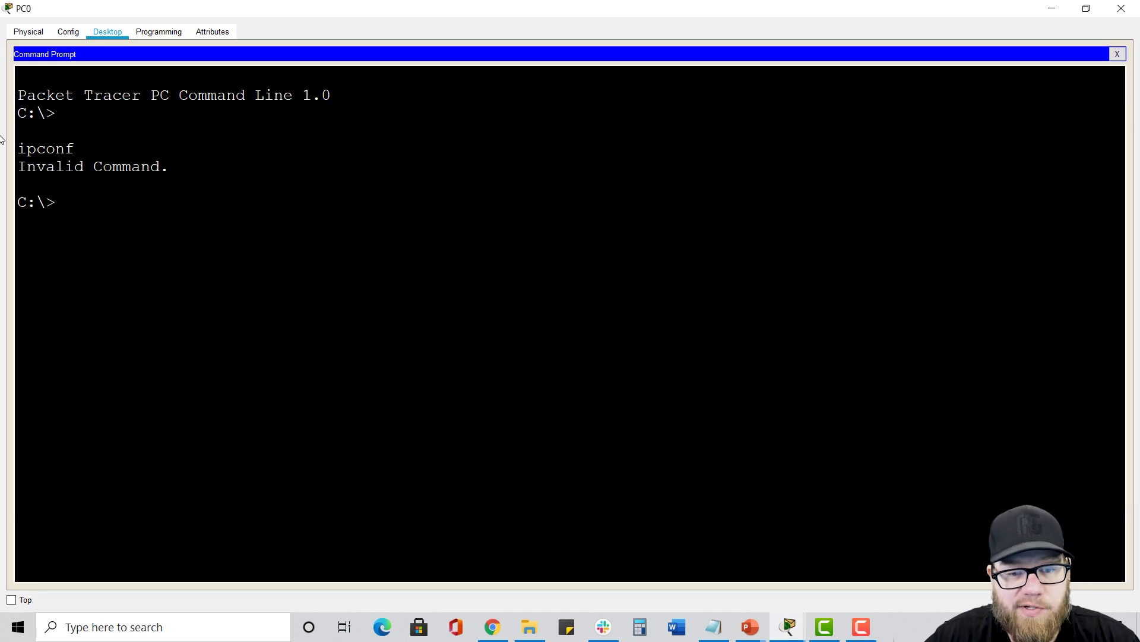
pyautogui.write('ipconfig')
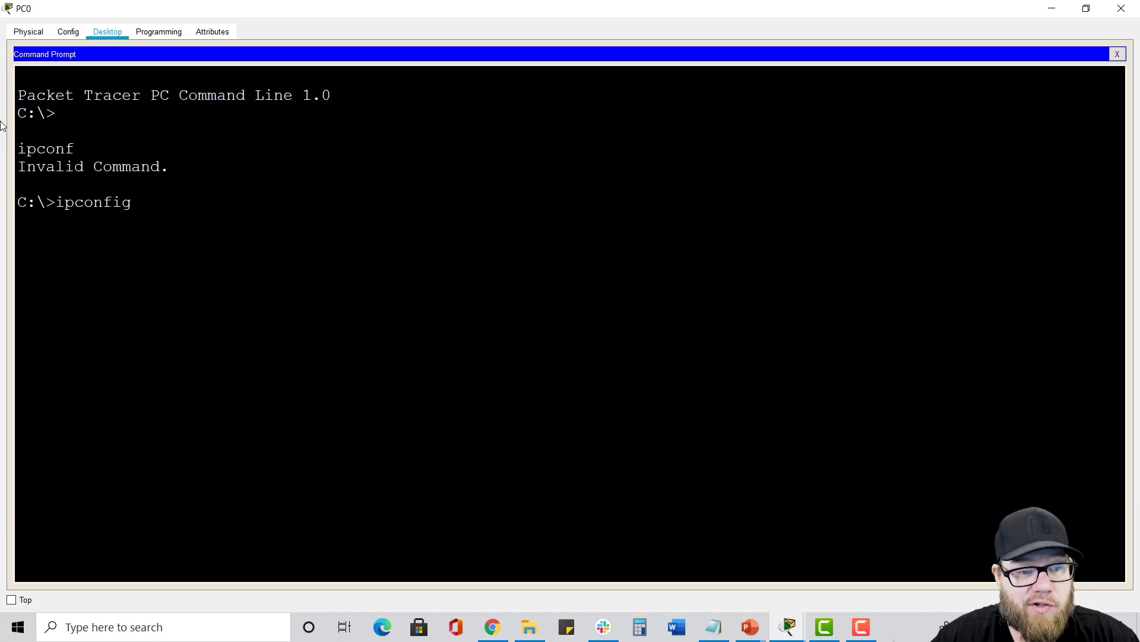
pyautogui.press('Return')
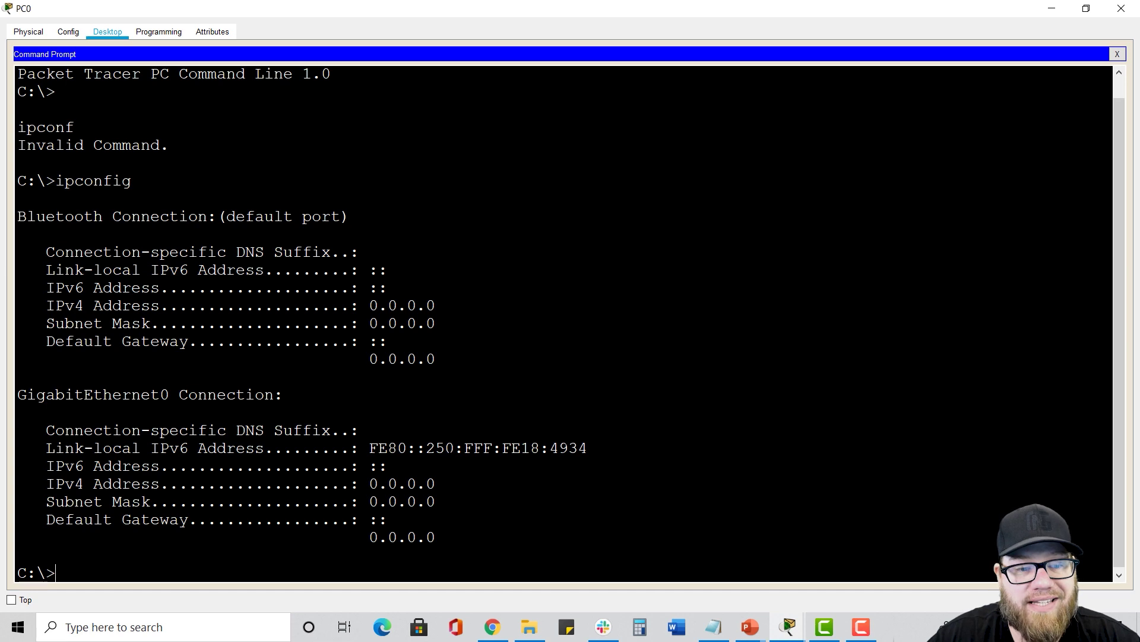
pyautogui.click(1117, 54)
pyautogui.click(1008, 75)
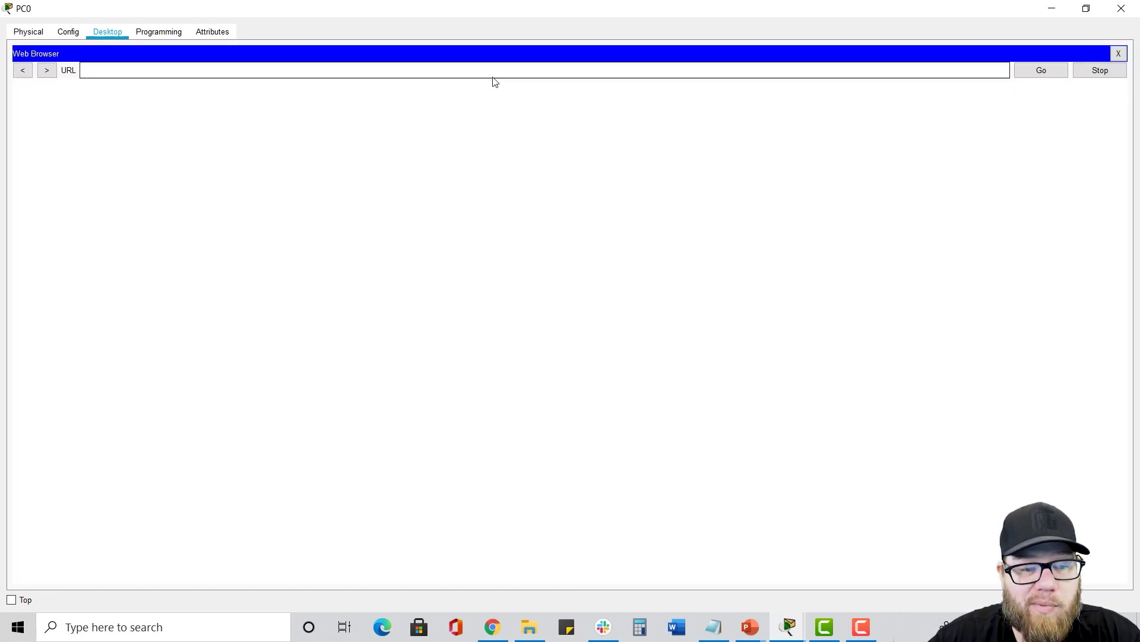
pyautogui.click(168, 70)
pyautogui.write('www.example.com')
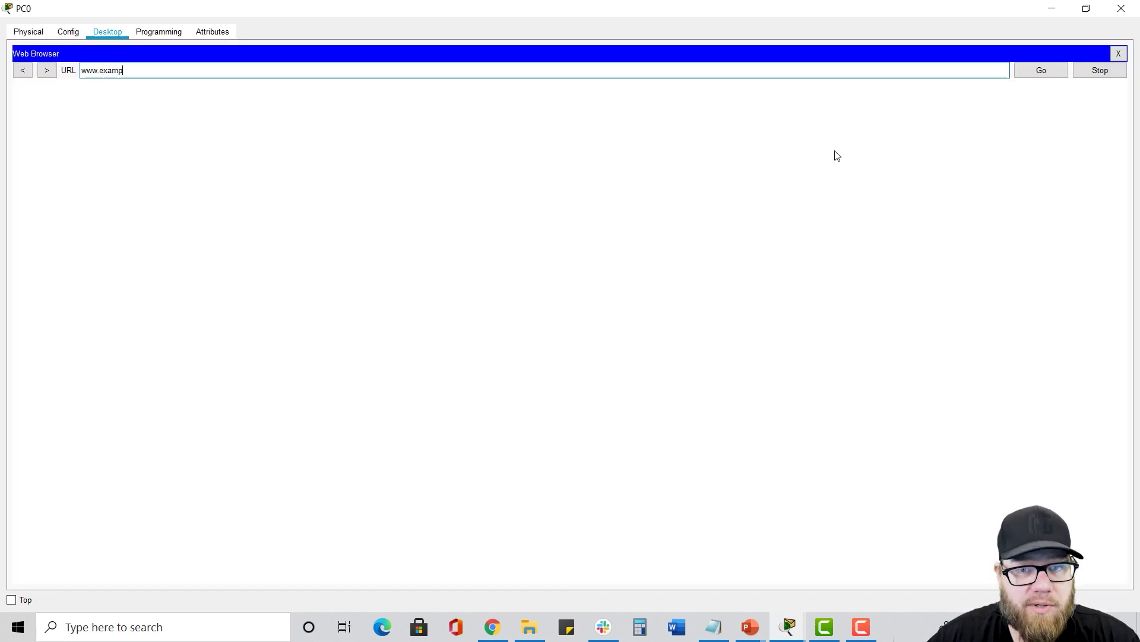
pyautogui.press('BackSpace')
pyautogui.press('BackSpace')
pyautogui.press('BackSpace')
pyautogui.press('BackSpace')
pyautogui.press('BackSpace')
pyautogui.press('BackSpace')
pyautogui.press('BackSpace')
pyautogui.press('BackSpace')
pyautogui.press('BackSpace')
pyautogui.press('BackSpace')
pyautogui.press('BackSpace')
pyautogui.press('BackSpace')
pyautogui.press('BackSpace')
pyautogui.press('BackSpace')
pyautogui.press('BackSpace')
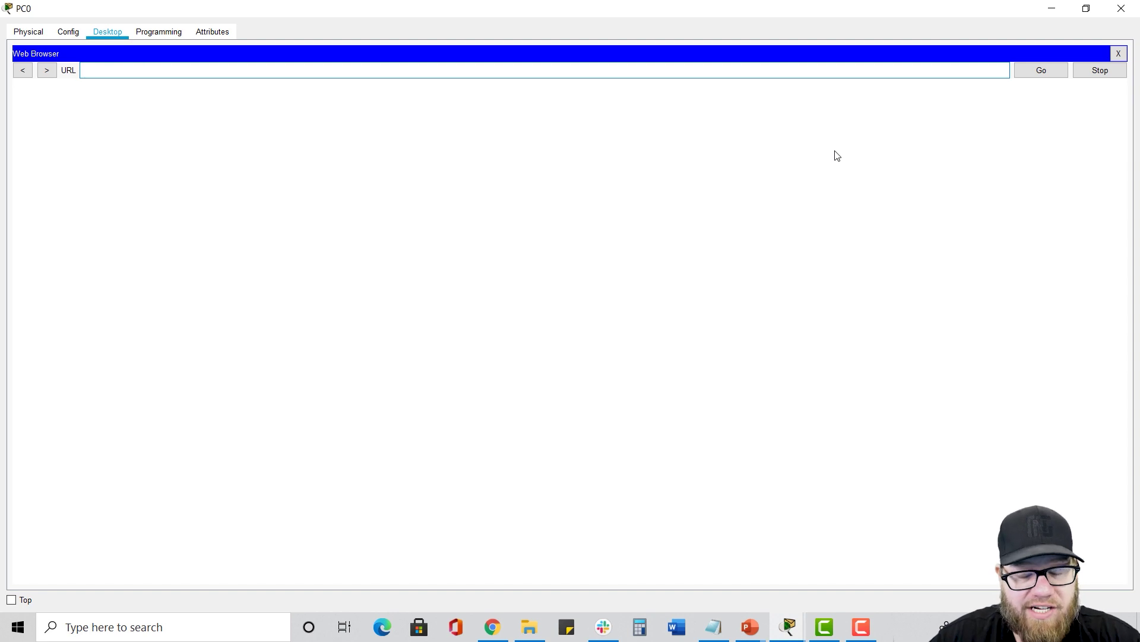
pyautogui.write('https://192.168.200.254')
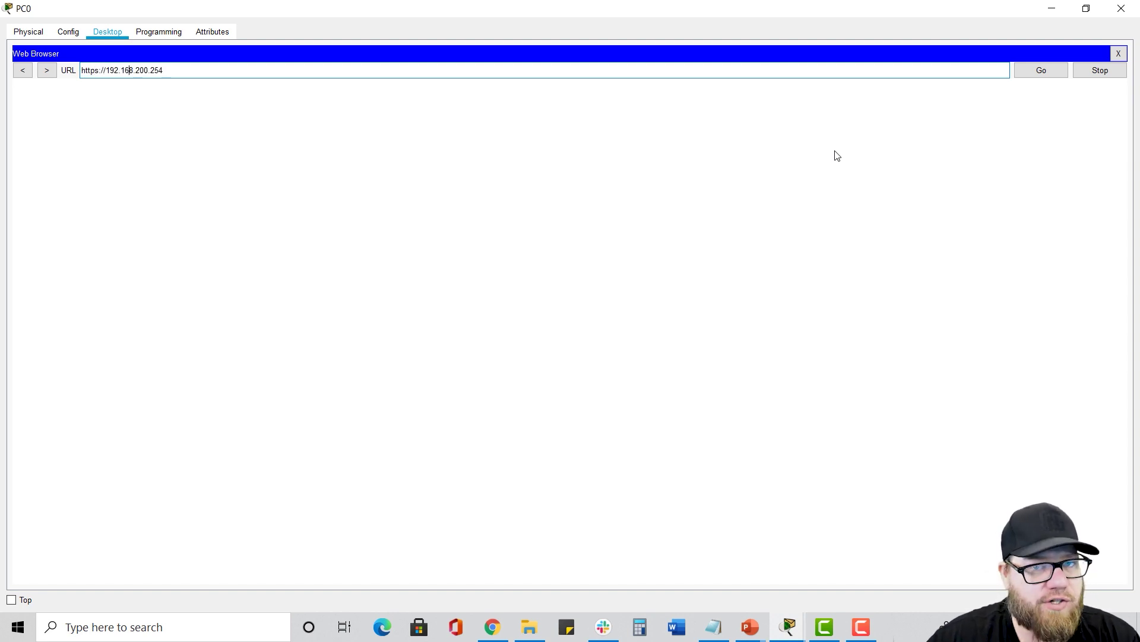
pyautogui.press('BackSpace')
pyautogui.press('BackSpace')
pyautogui.press('BackSpace')
pyautogui.press('BackSpace')
pyautogui.press('BackSpace')
pyautogui.press('BackSpace')
pyautogui.press('BackSpace')
pyautogui.press('BackSpace')
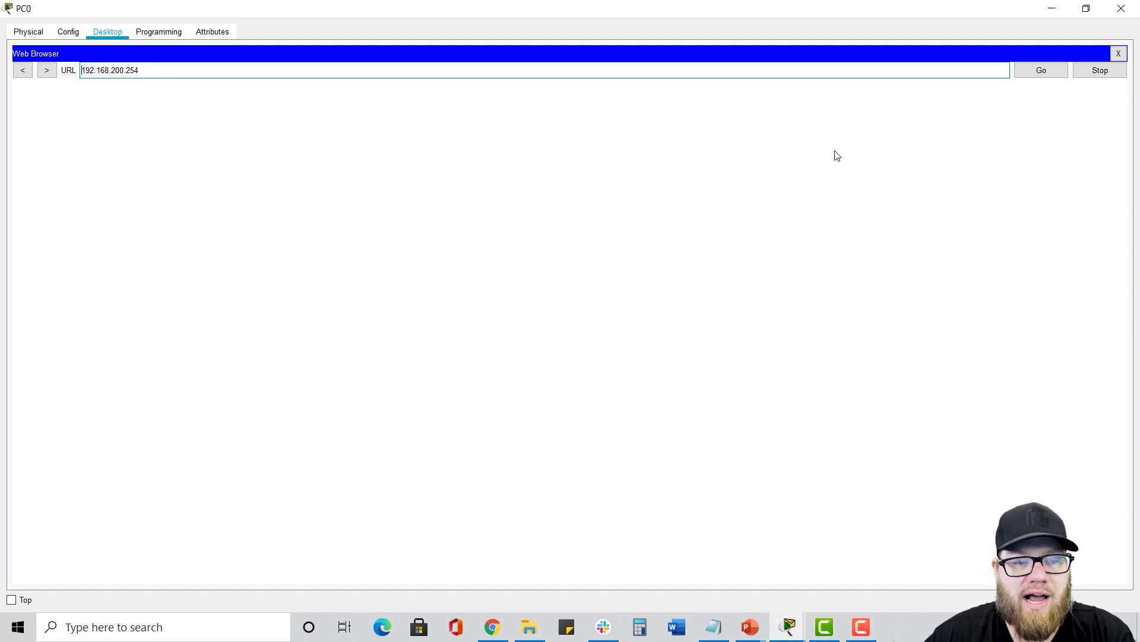
pyautogui.click(1118, 53)
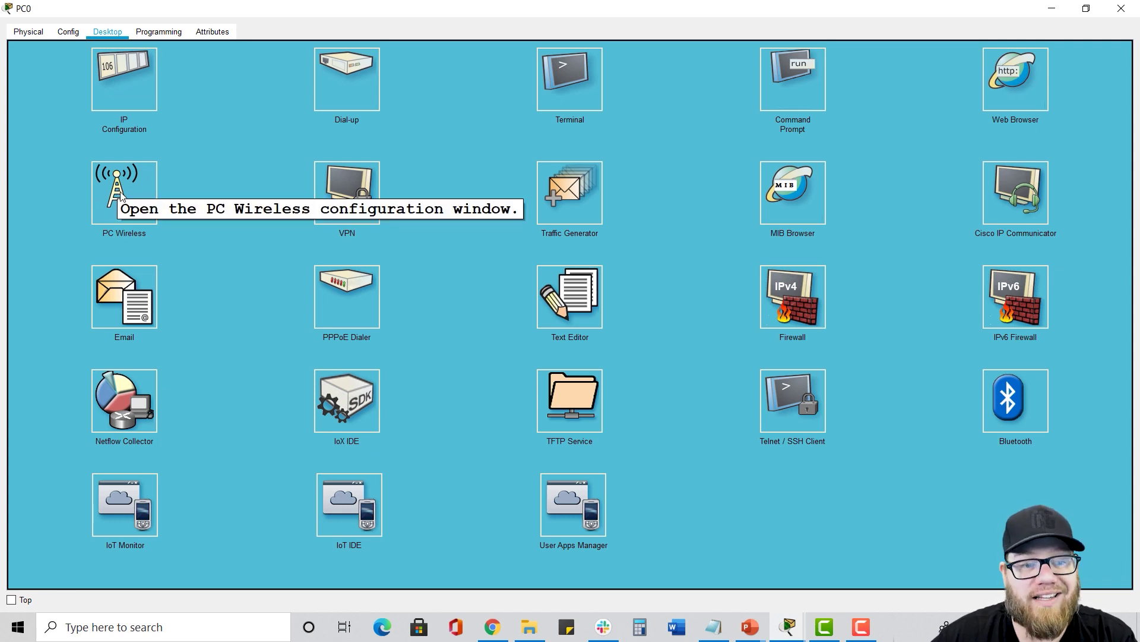
# Open the Terminal app from PC0's Desktop.
pyautogui.click(562, 70)
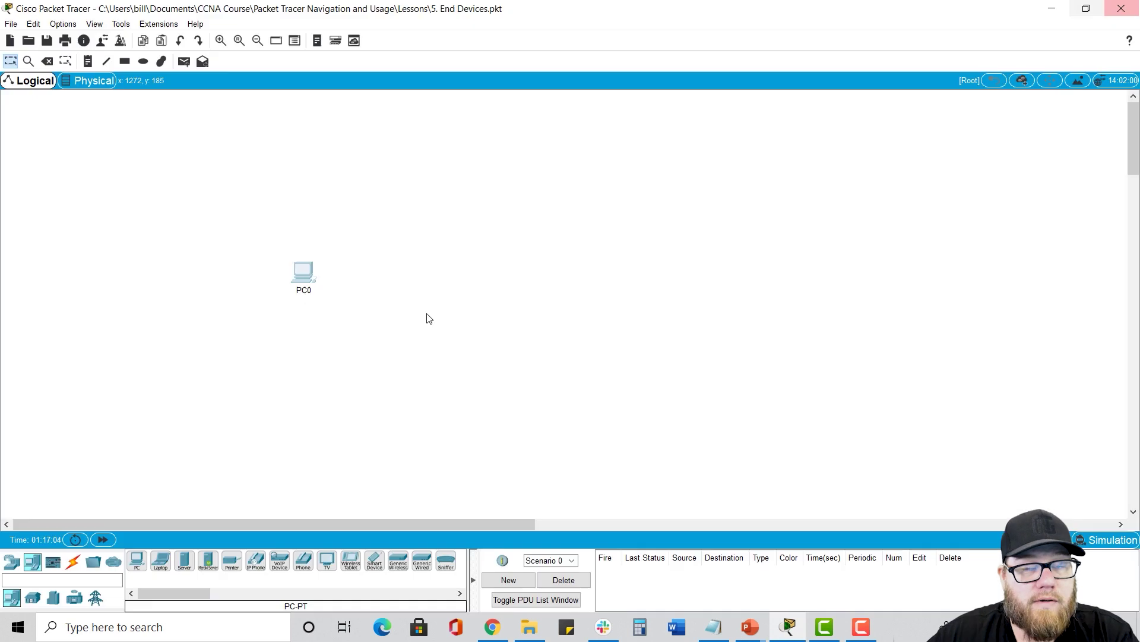
# Place a Laptop to the right of PC0 and open its enlarged physical view.
pyautogui.click(160, 560)
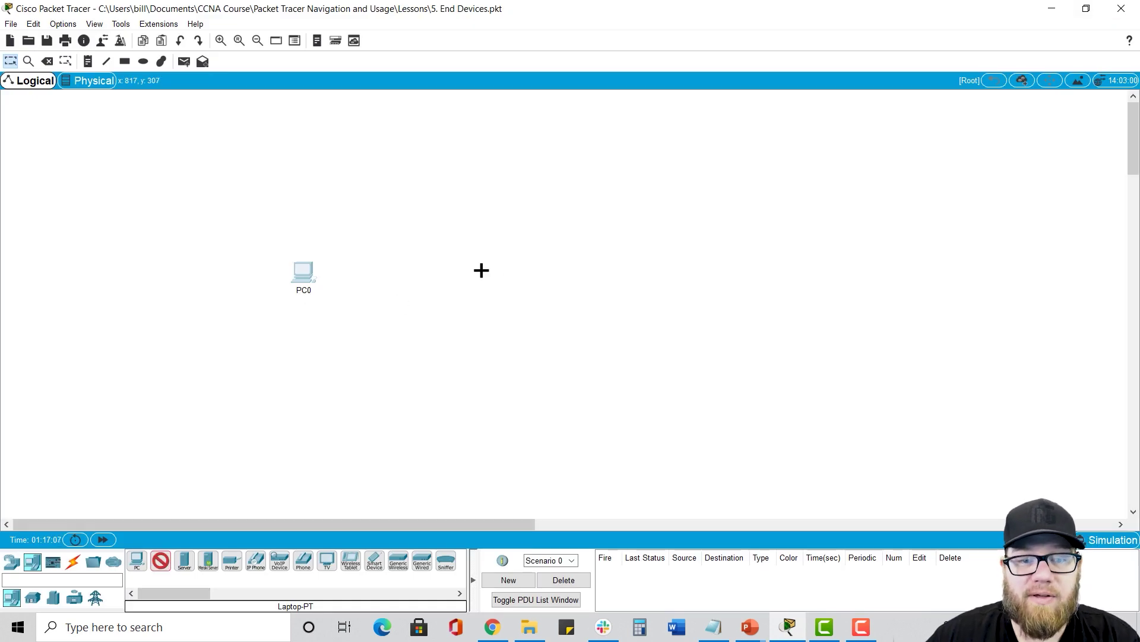
pyautogui.click(480, 270)
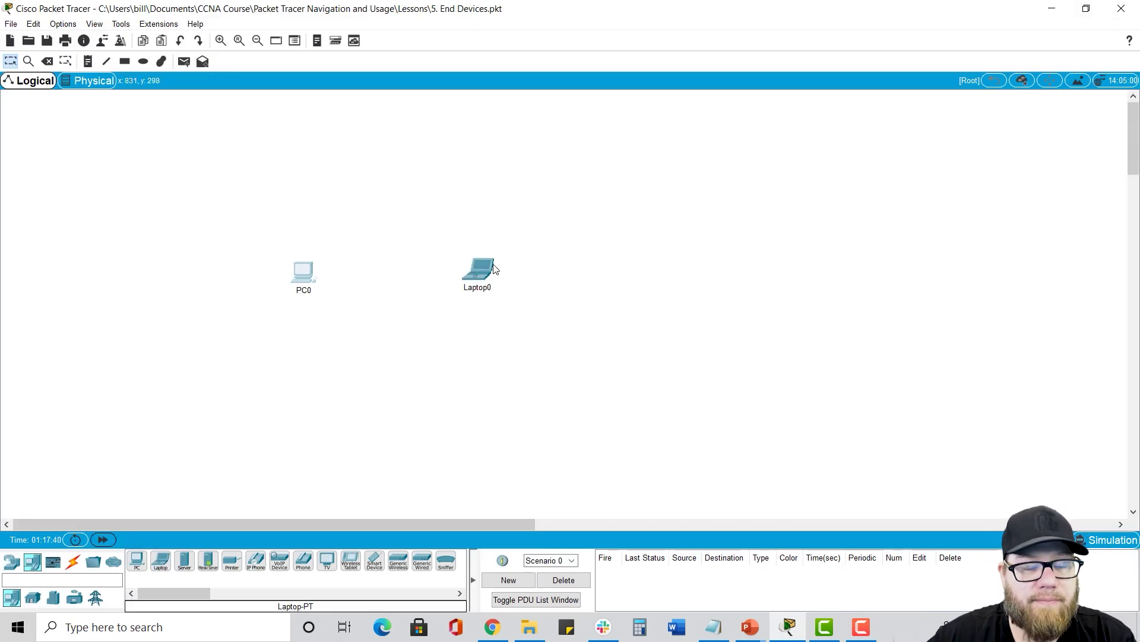
pyautogui.doubleClick(477, 269)
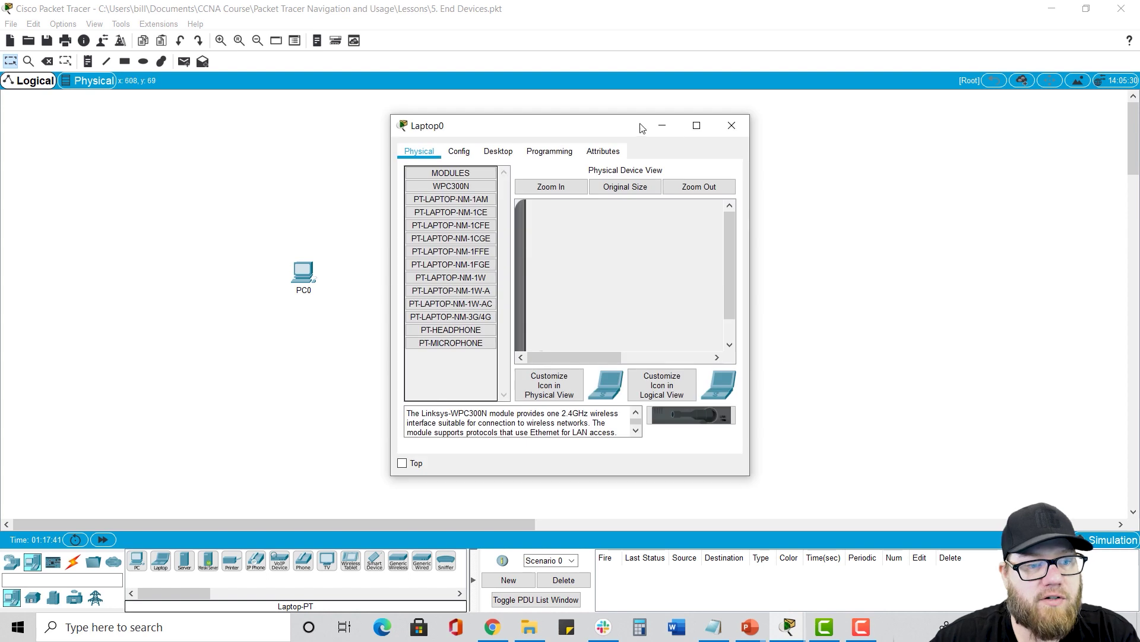
pyautogui.click(697, 125)
pyautogui.click(274, 69)
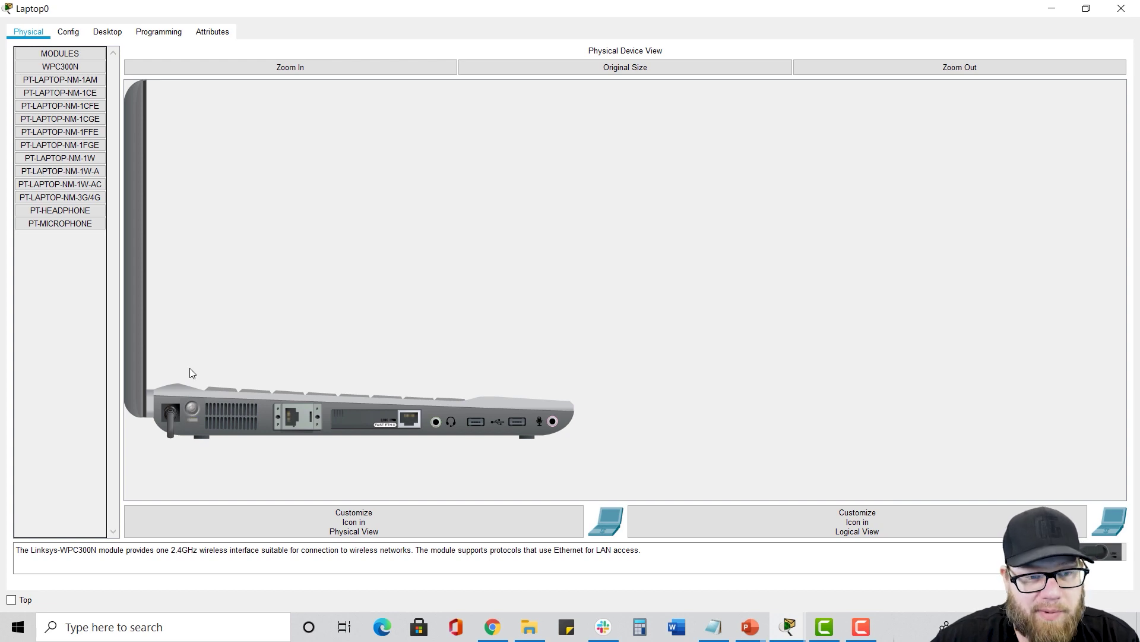
# Swap Laptop0's network module for a WPC300N, power it on, and fast-forward time.
pyautogui.moveTo(368, 419); pyautogui.dragTo(48, 391)
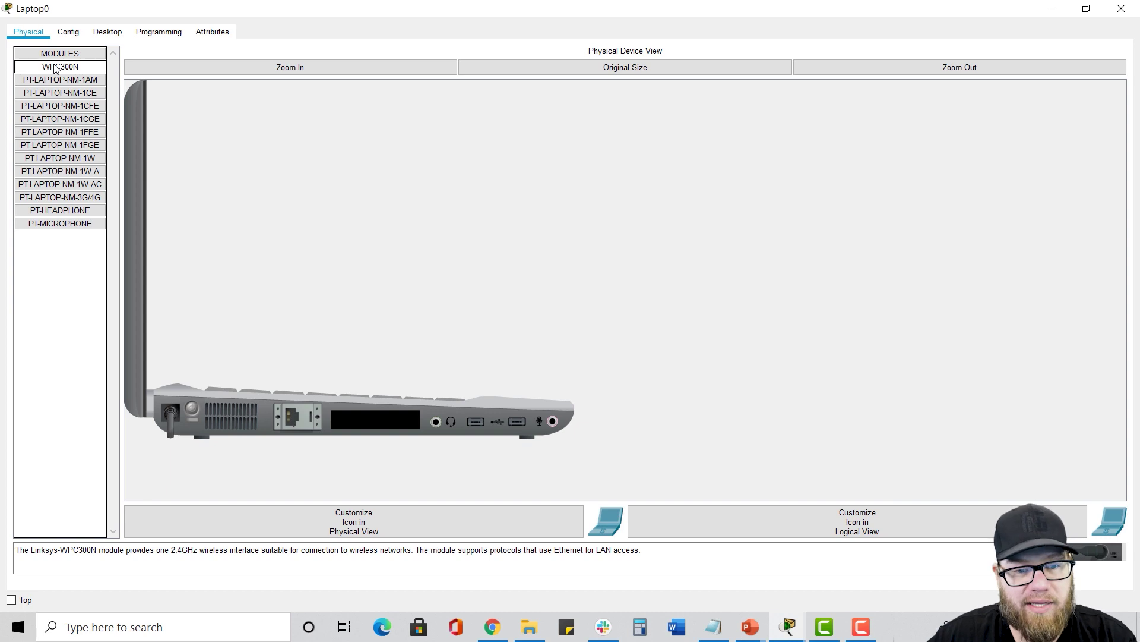
pyautogui.moveTo(55, 68); pyautogui.dragTo(365, 422)
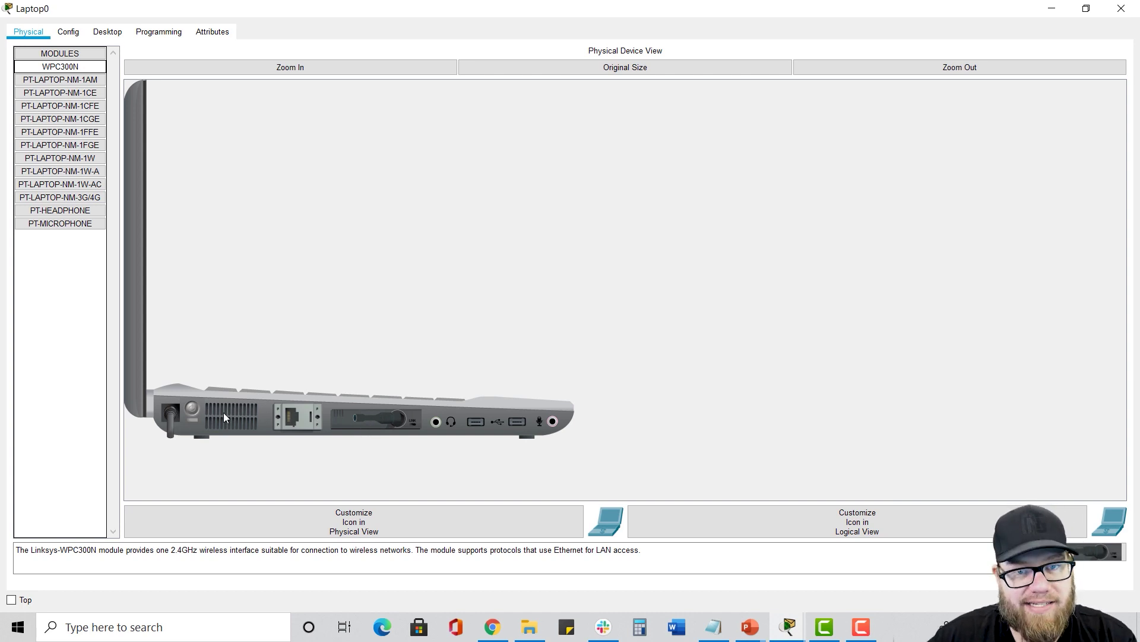
pyautogui.click(191, 409)
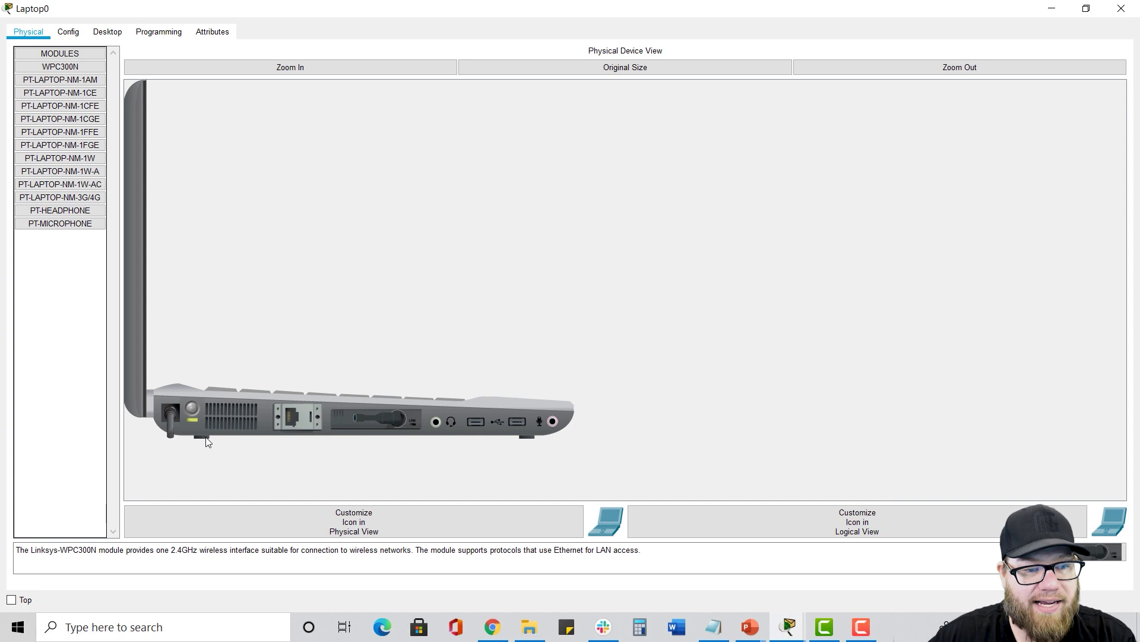
pyautogui.click(1121, 8)
pyautogui.click(102, 539)
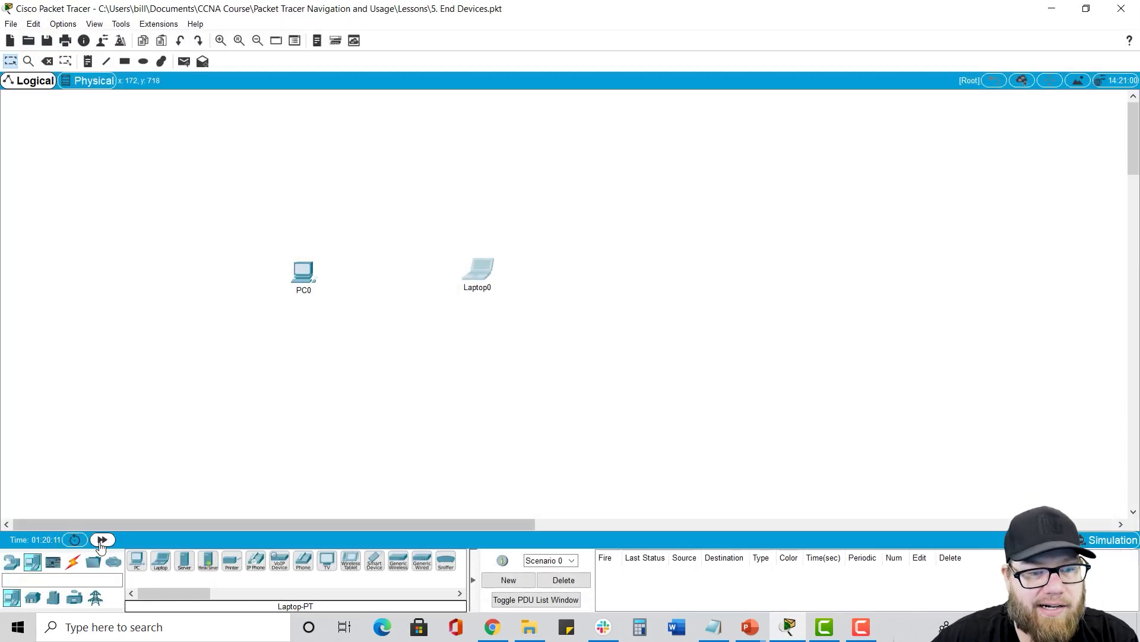
# Reopen Laptop0 maximized, check its Wireless0 settings, then view its Desktop apps.
pyautogui.click(480, 272)
pyautogui.click(693, 125)
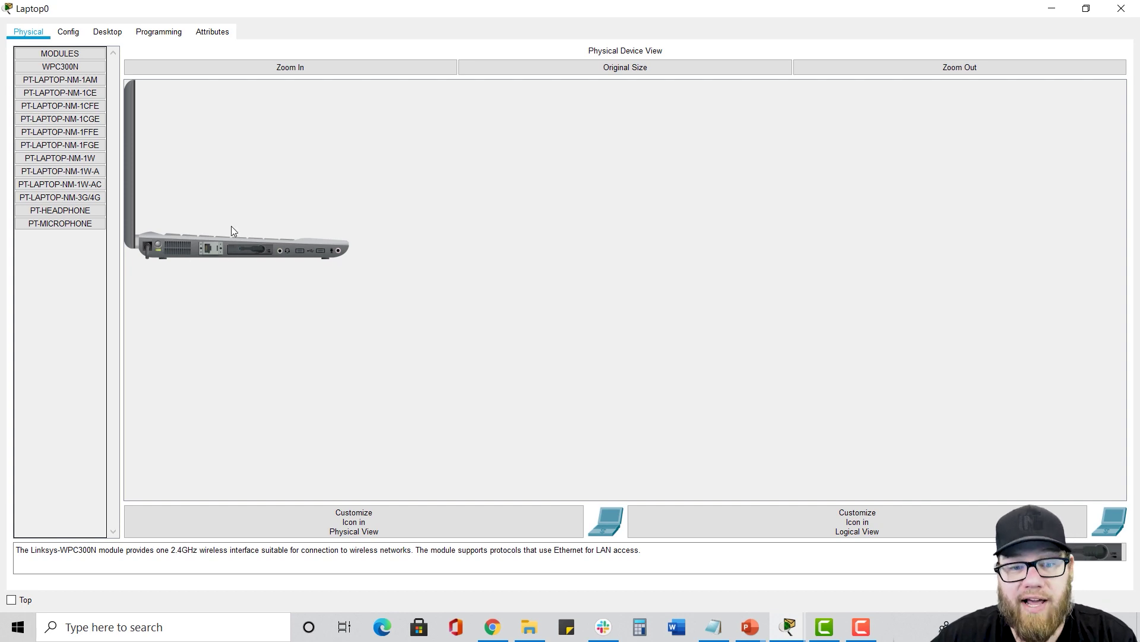
pyautogui.click(68, 31)
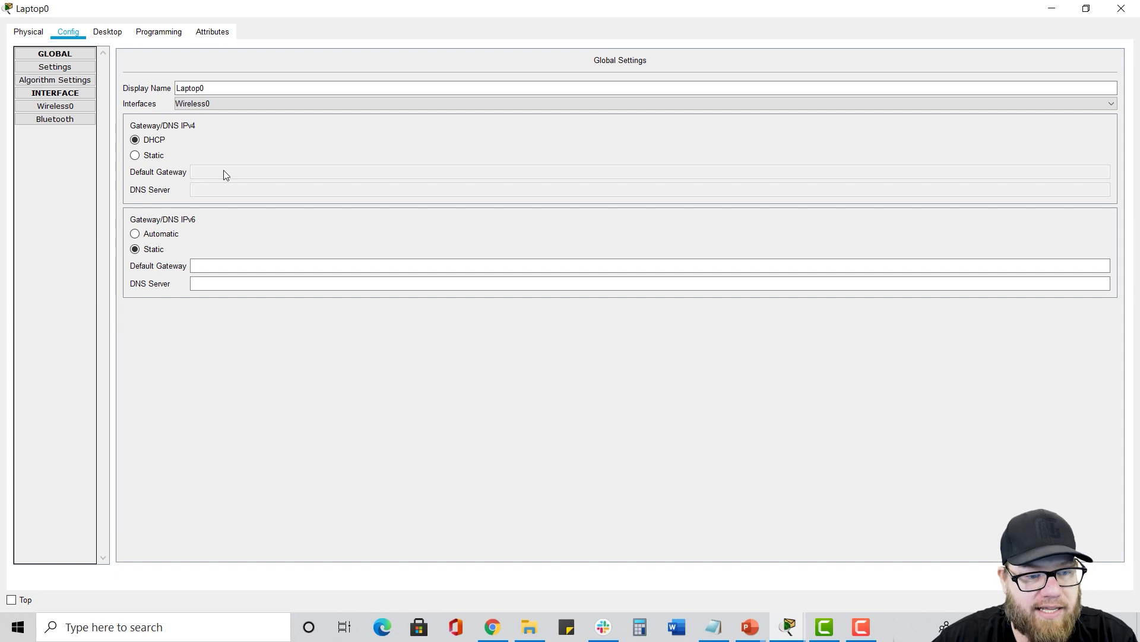
pyautogui.click(55, 107)
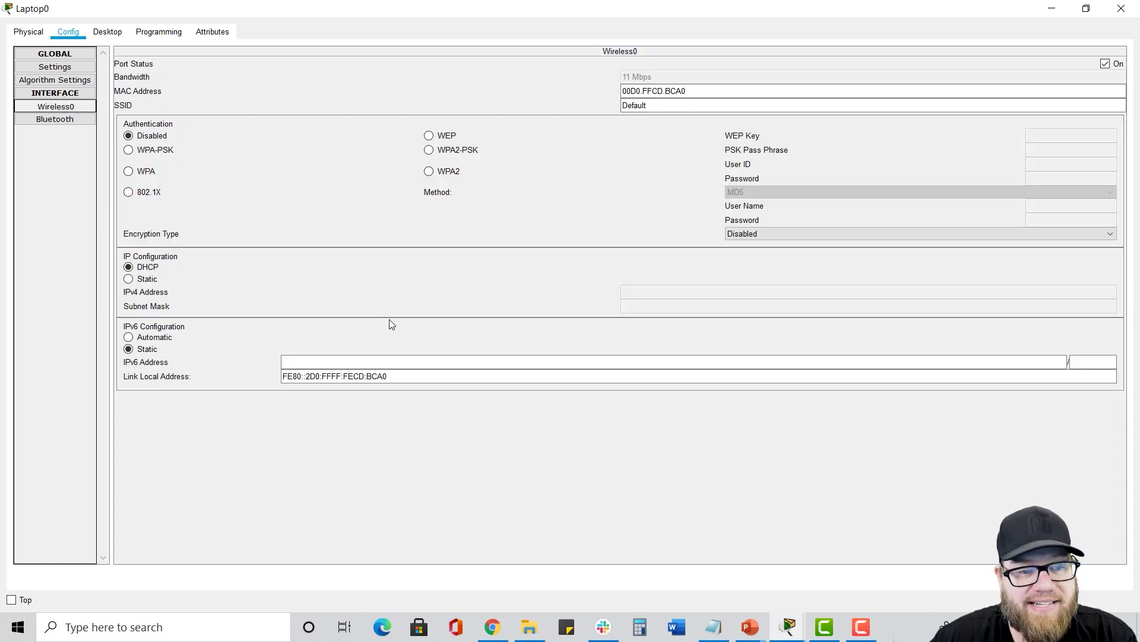
pyautogui.click(108, 31)
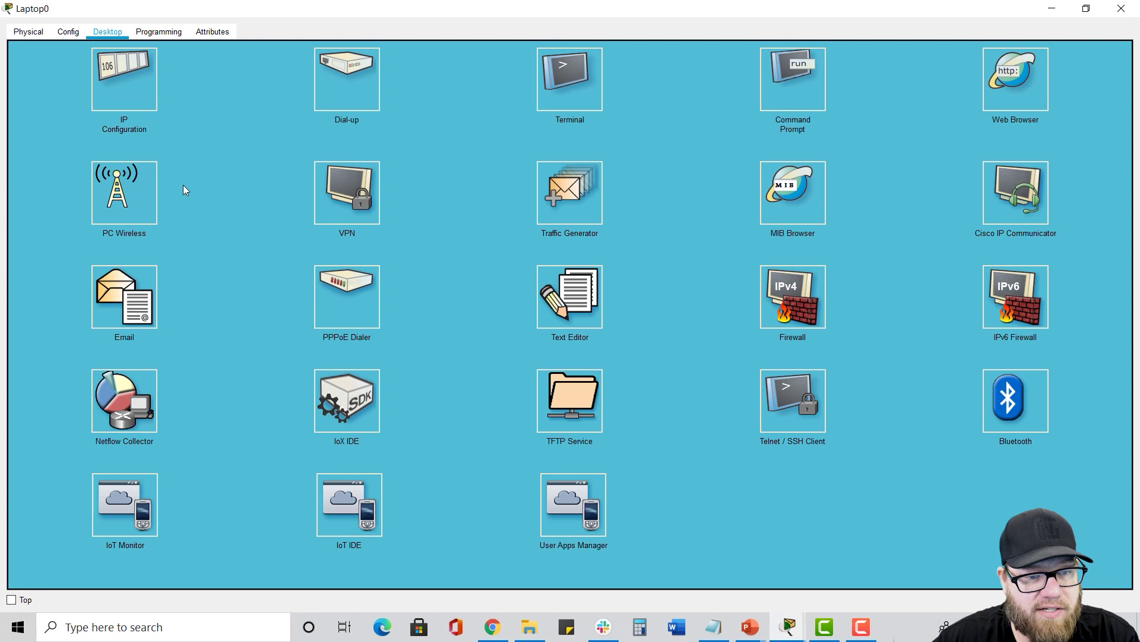
pyautogui.click(117, 189)
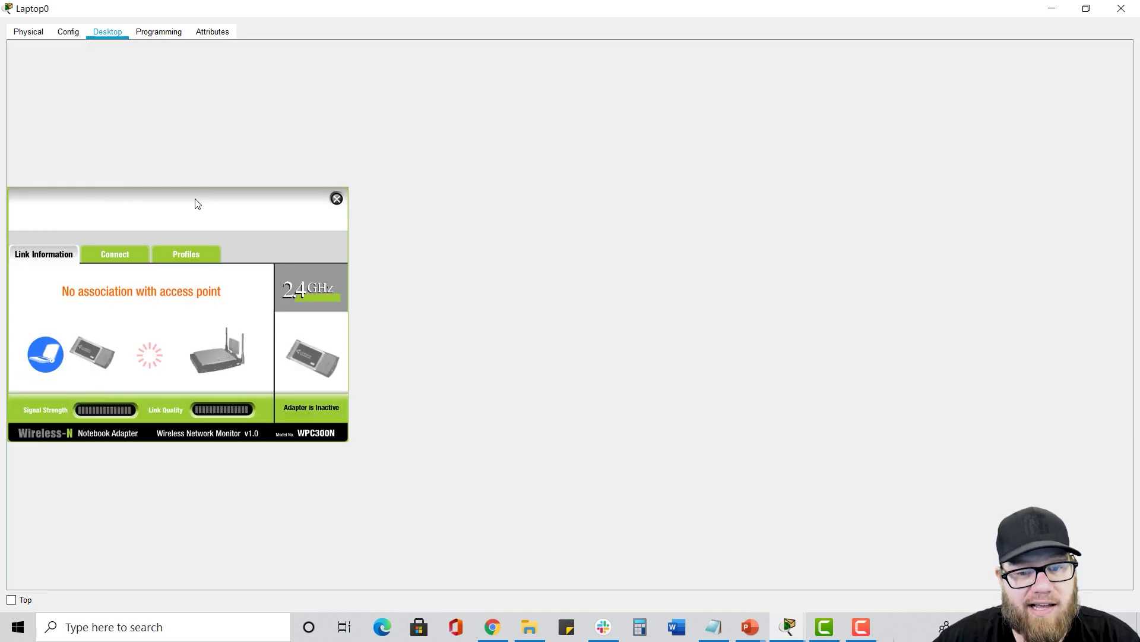
pyautogui.click(109, 252)
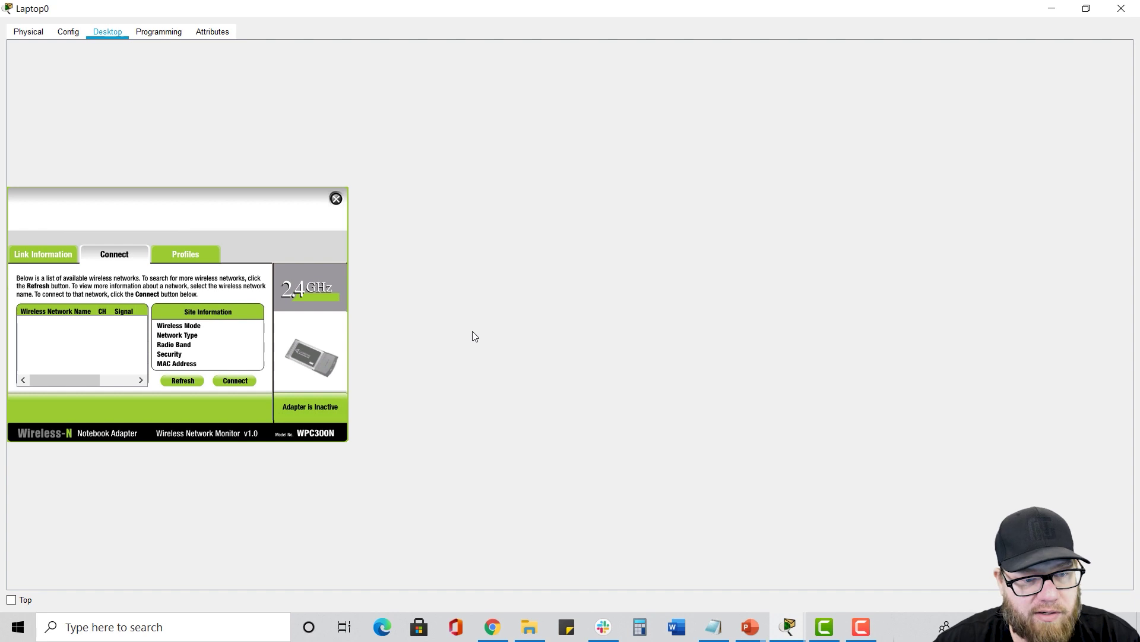
pyautogui.click(175, 253)
pyautogui.click(120, 409)
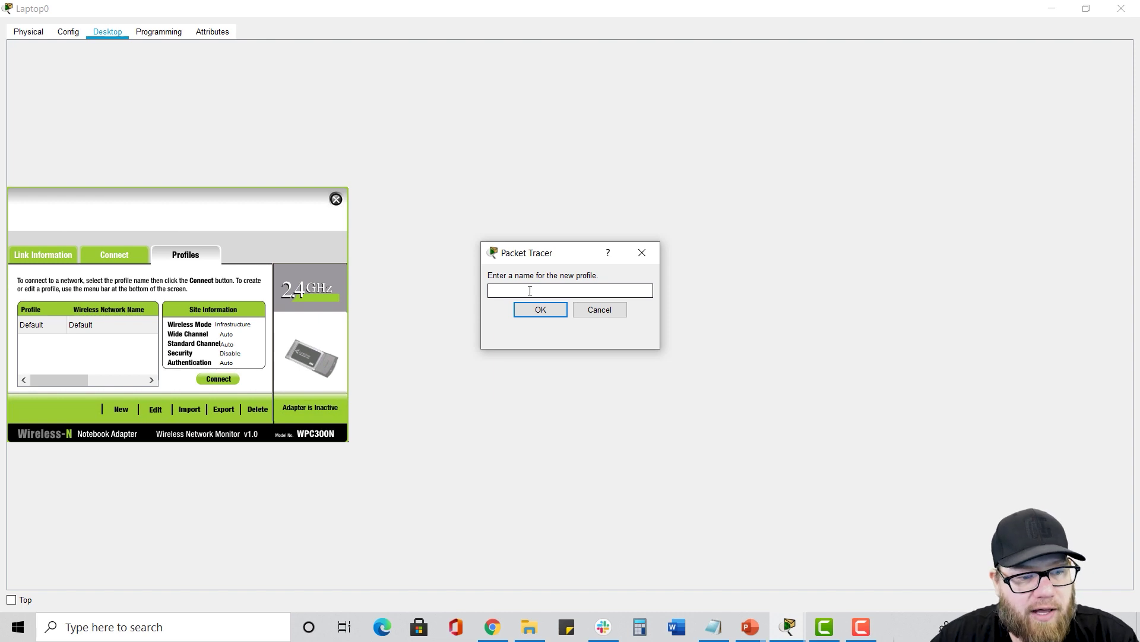
pyautogui.click(336, 199)
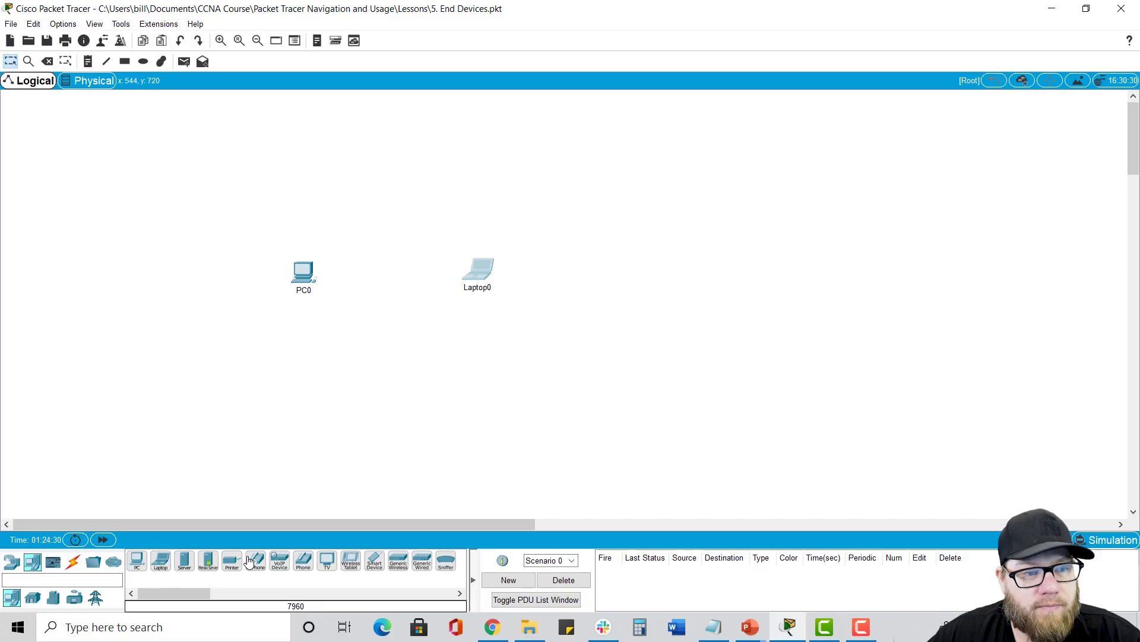
# Choose the IP Phone from the End Devices list.
pyautogui.click(256, 560)
# Place IP Phone0 right of Laptop0 and plug its power adapter into the power port.
pyautogui.click(653, 270)
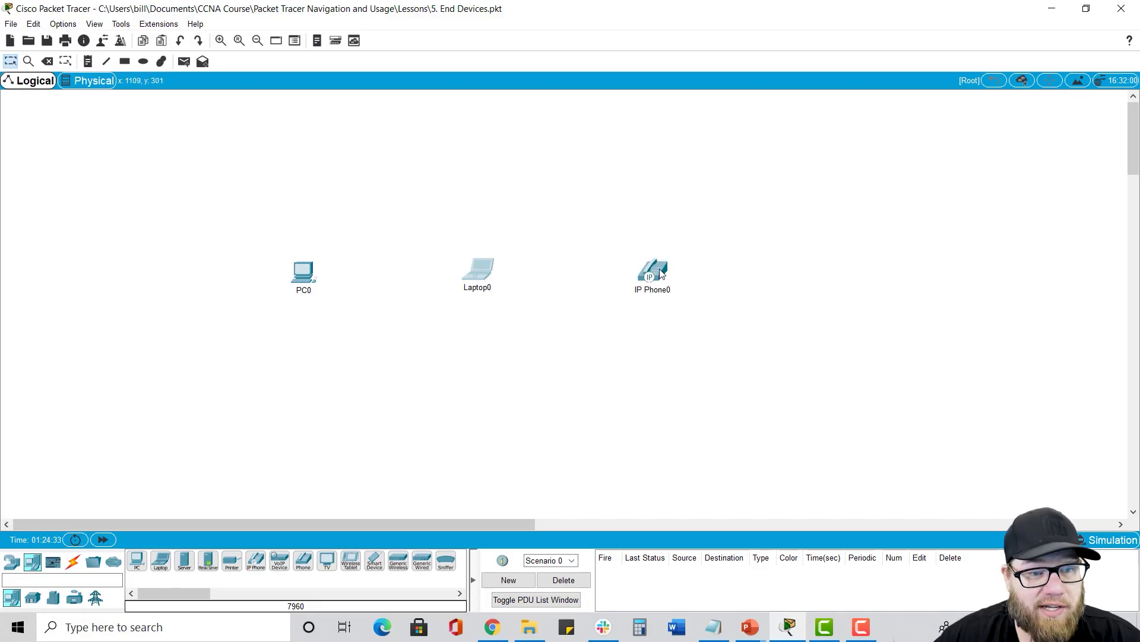
pyautogui.click(650, 275)
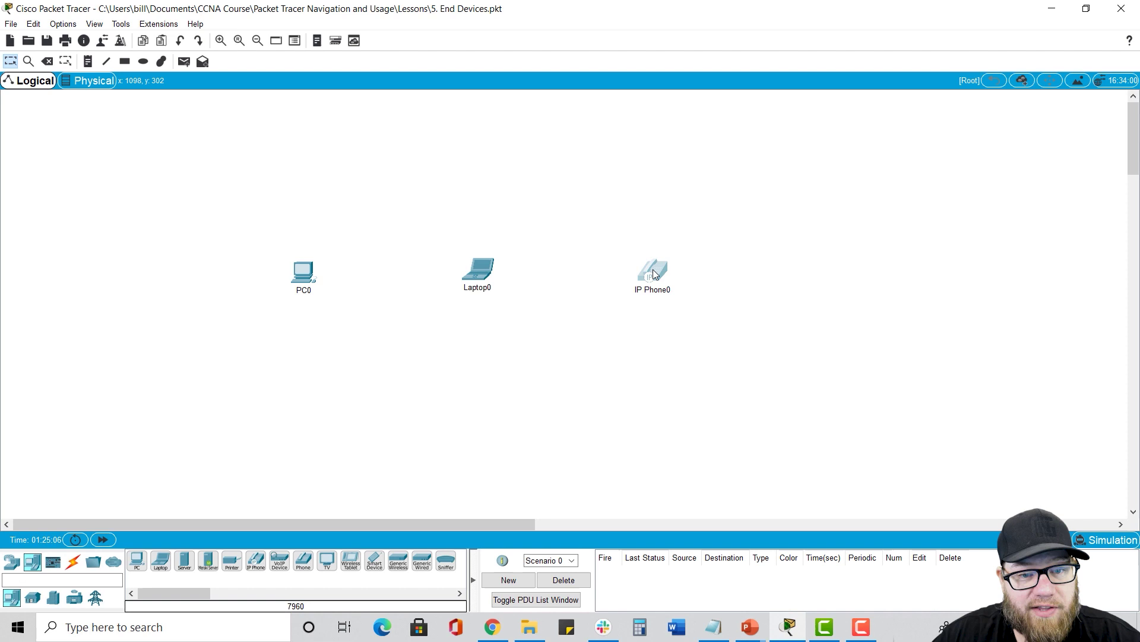
pyautogui.click(697, 122)
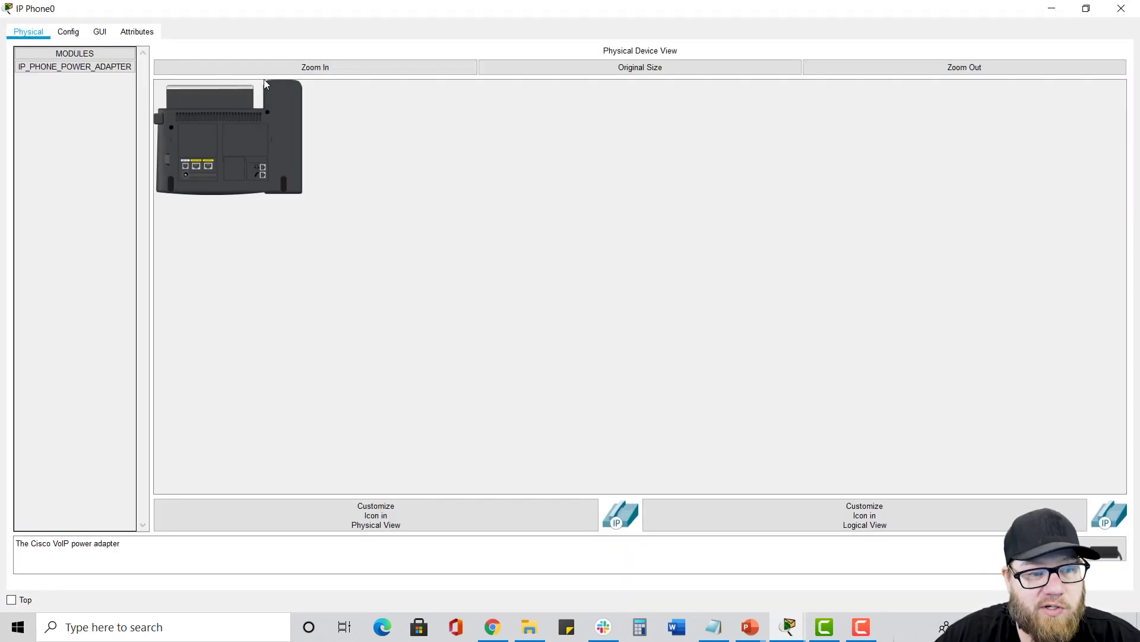
pyautogui.click(285, 68)
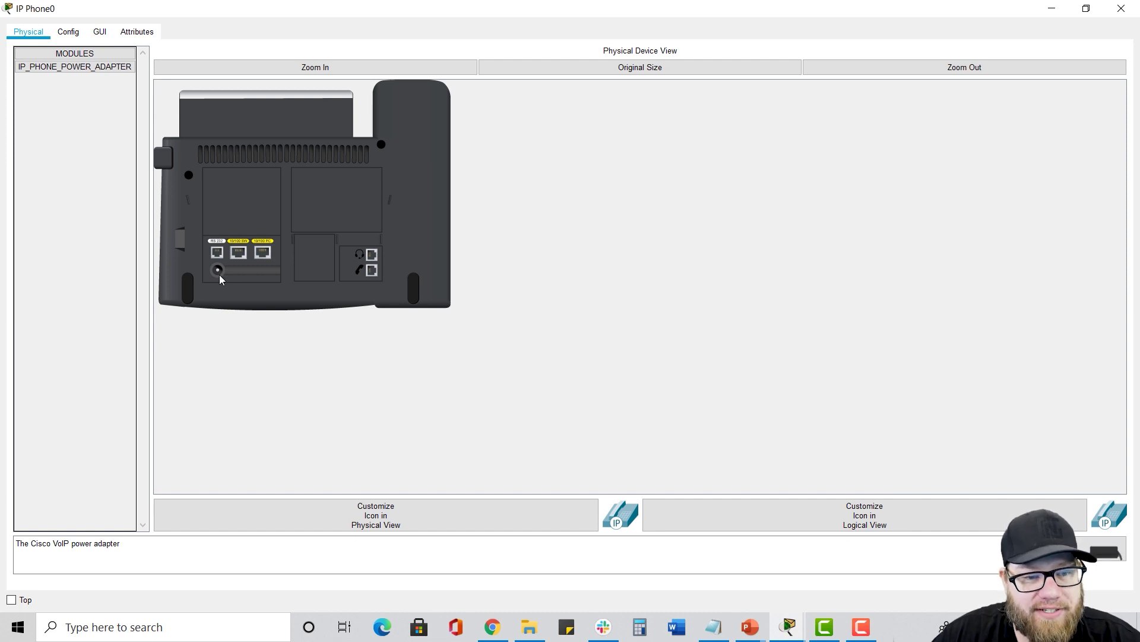
pyautogui.moveTo(219, 272); pyautogui.dragTo(219, 272)
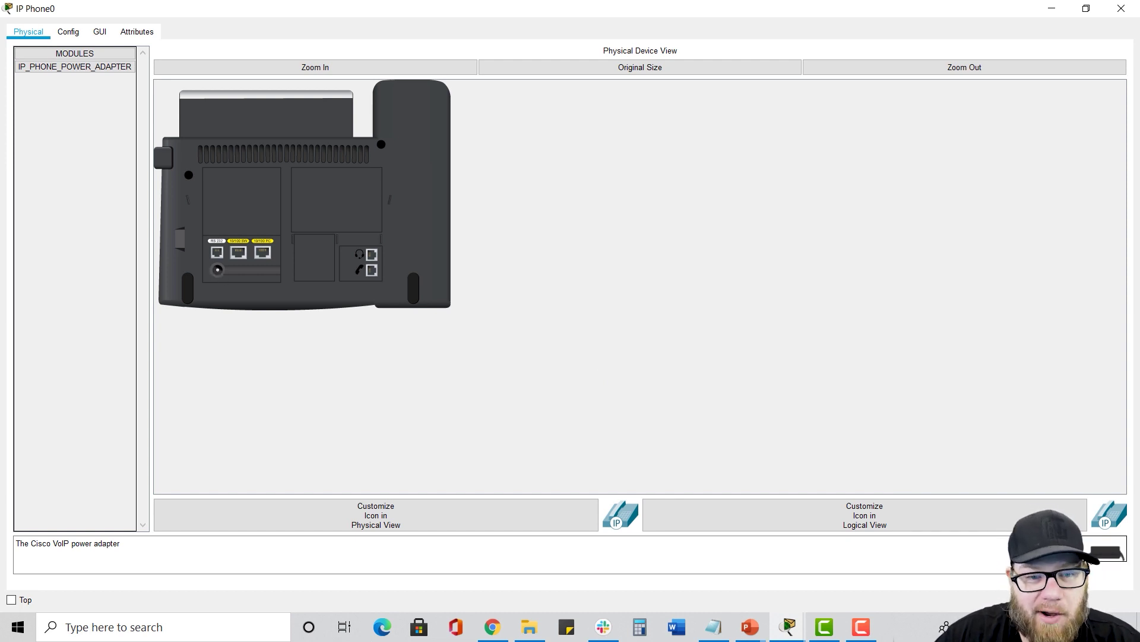
pyautogui.moveTo(1093, 552); pyautogui.dragTo(219, 267)
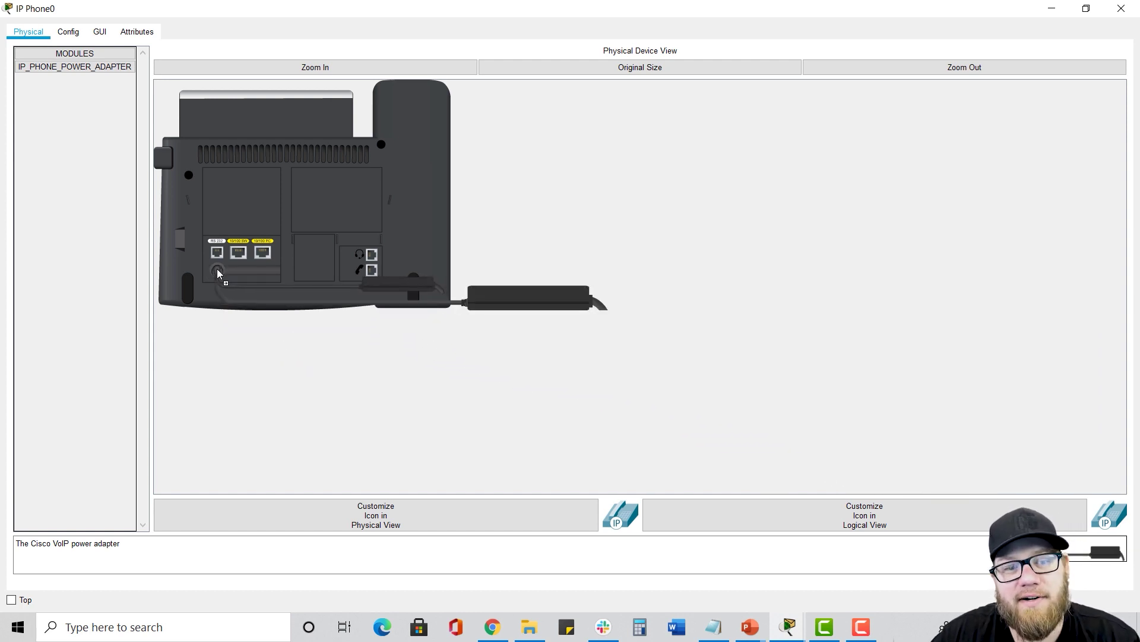
# View IP Phone0's global settings and display name, then its GUI front panel.
pyautogui.click(69, 35)
pyautogui.click(165, 89)
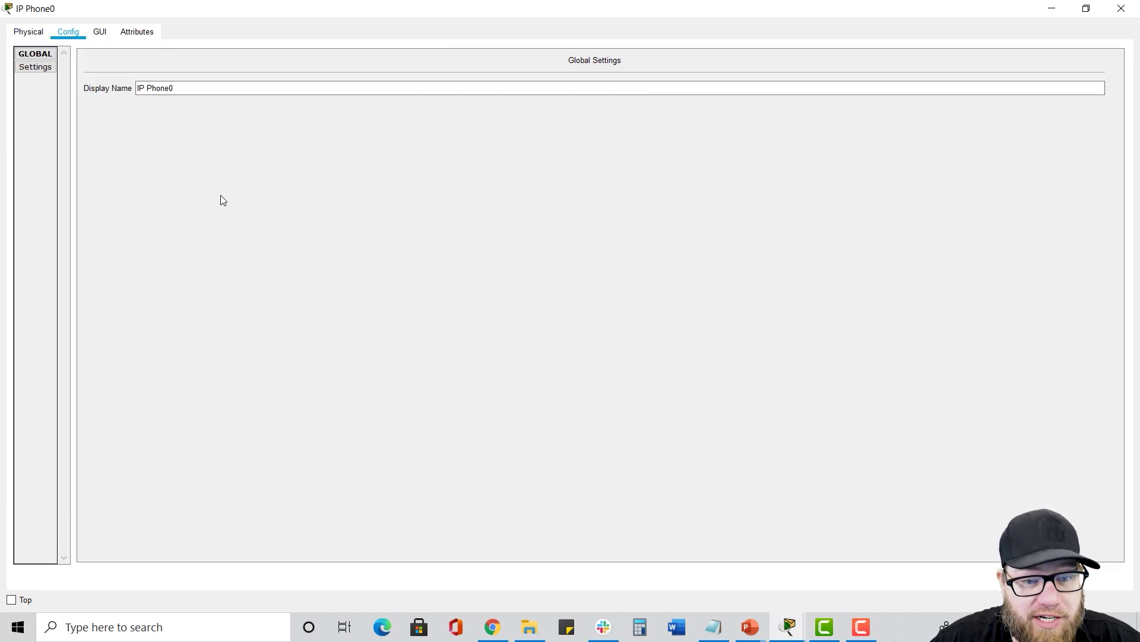
pyautogui.click(102, 34)
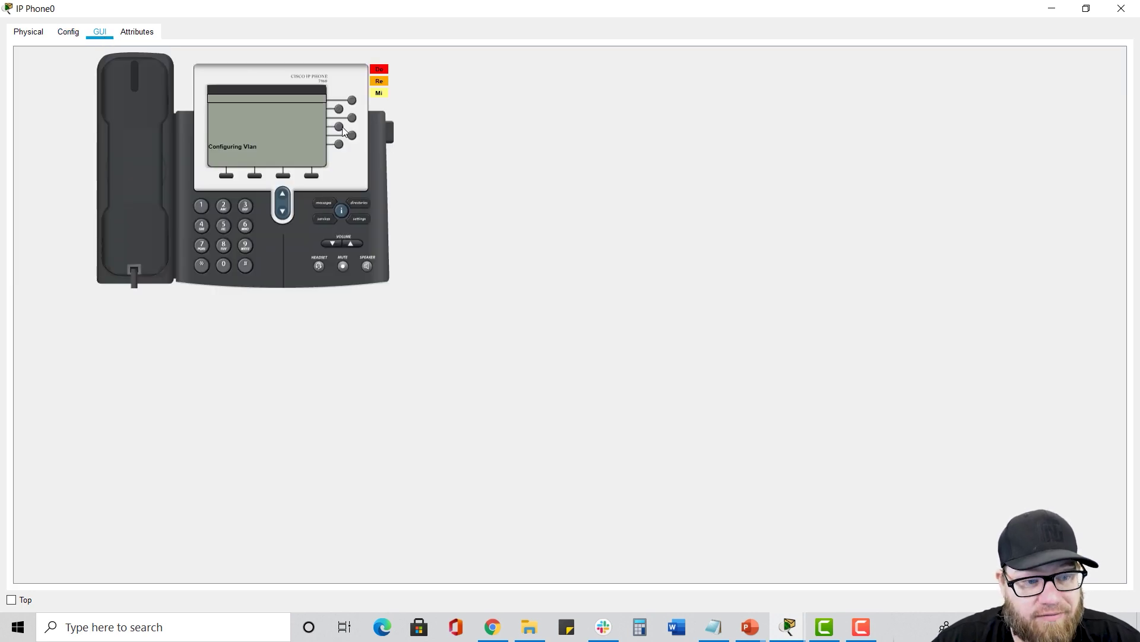
# Dial 5, 5, 5, 1 on IP Phone0's keypad.
pyautogui.click(222, 226)
pyautogui.click(223, 226)
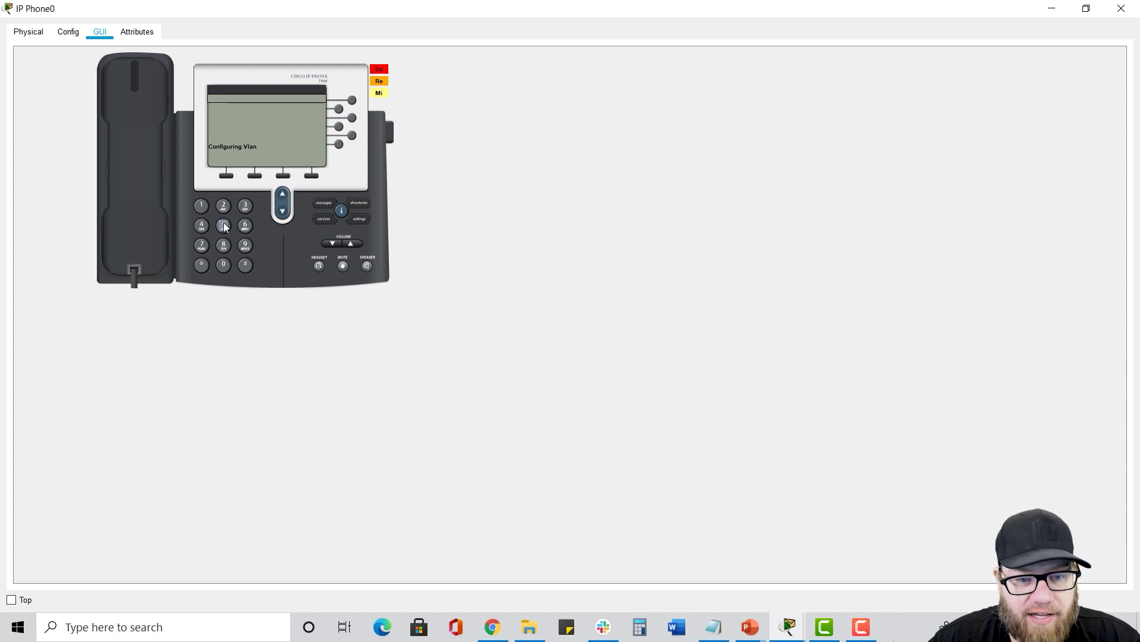
pyautogui.click(224, 225)
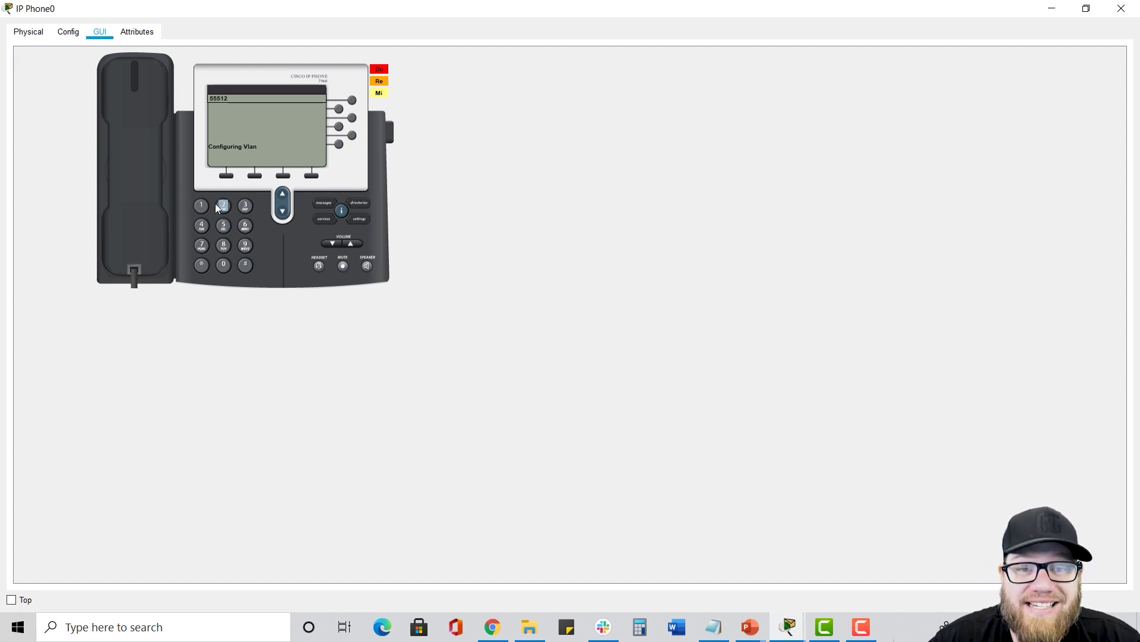
pyautogui.click(203, 206)
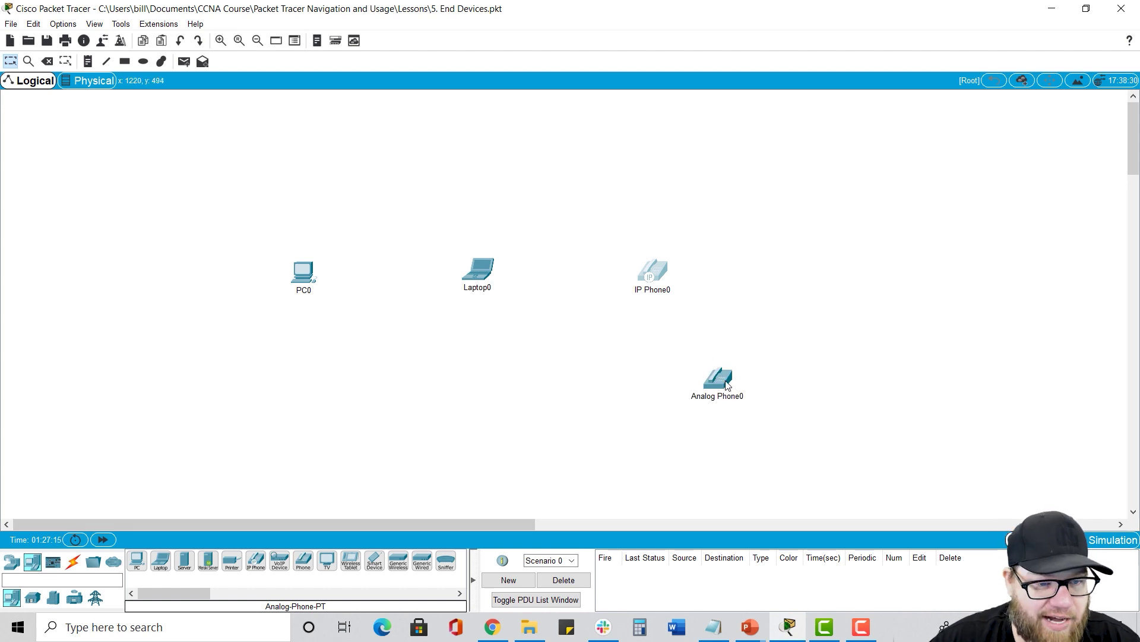
pyautogui.click(728, 385)
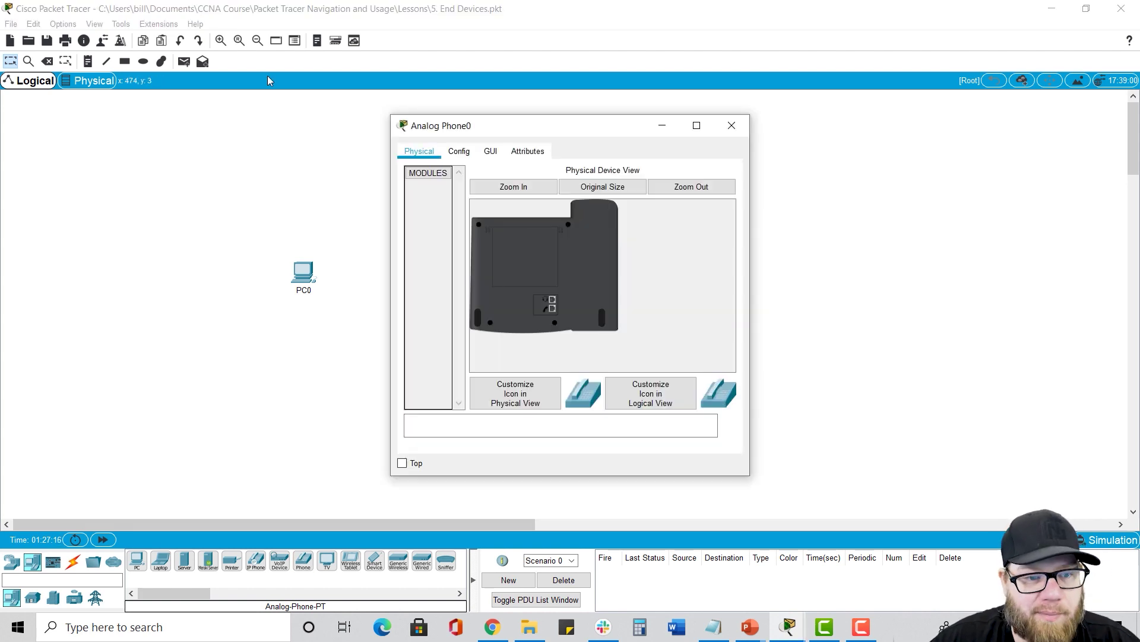
pyautogui.click(457, 153)
pyautogui.click(492, 152)
pyautogui.click(635, 284)
pyautogui.click(607, 307)
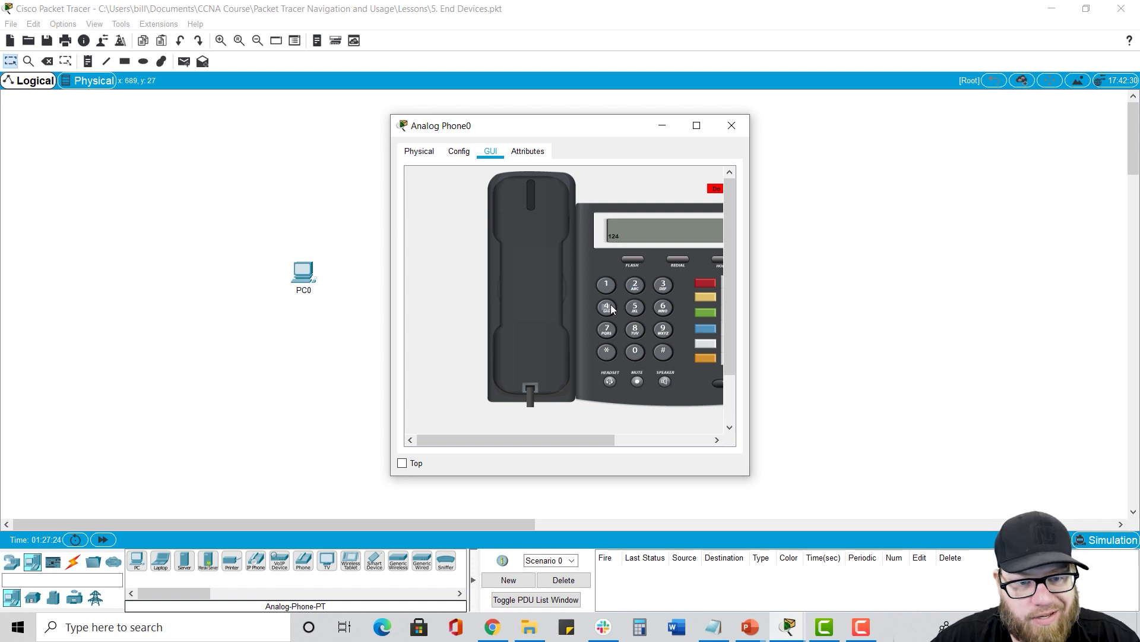
pyautogui.click(730, 126)
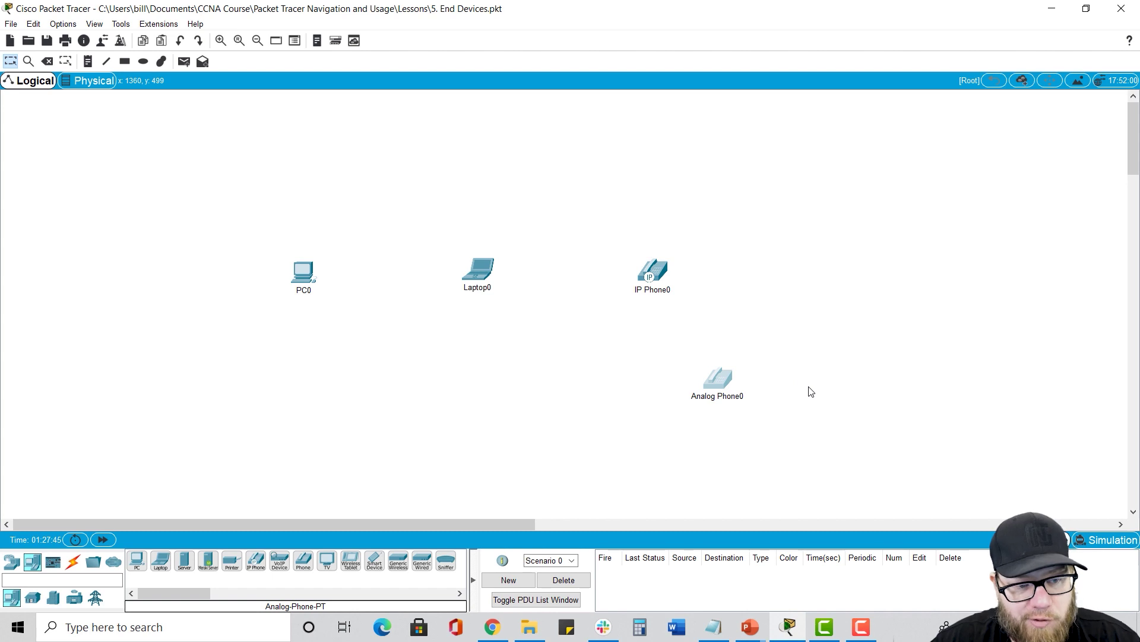
# Place TV0, Sniffer0 and Printer0 in the lower-left area of the workspace.
pyautogui.click(327, 560)
pyautogui.click(192, 371)
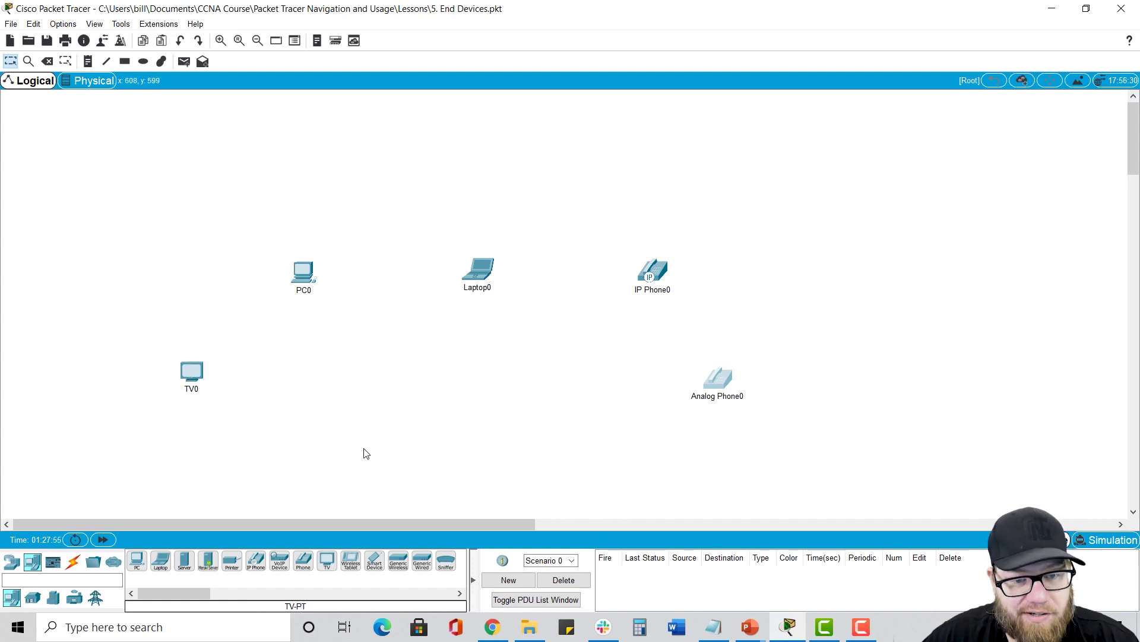
pyautogui.click(446, 560)
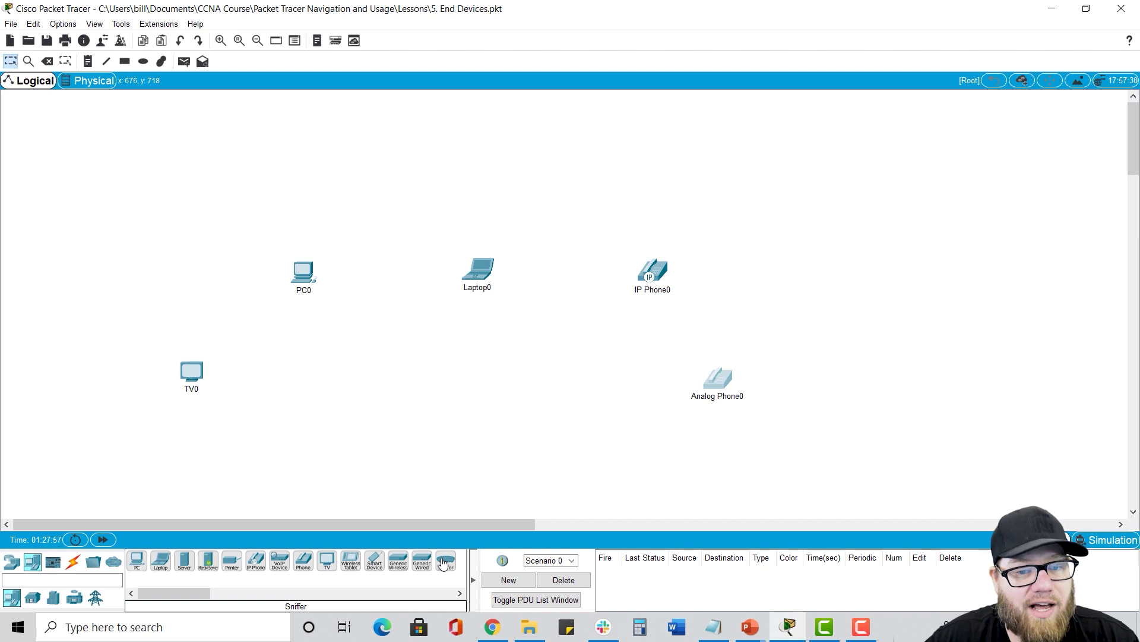
pyautogui.click(414, 407)
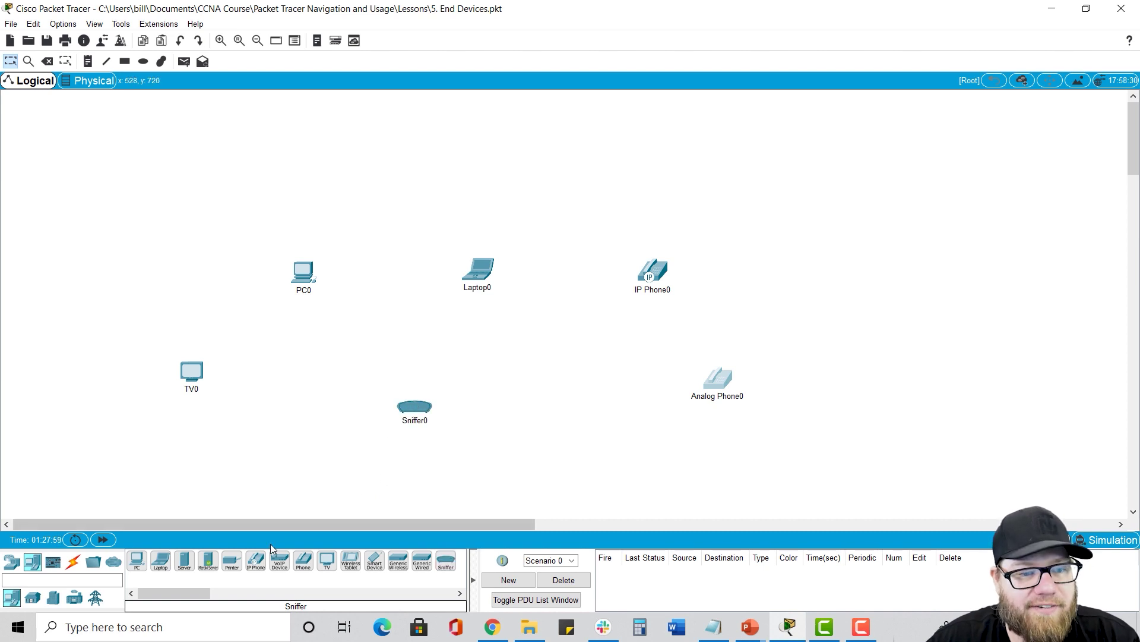
pyautogui.click(232, 560)
pyautogui.click(255, 417)
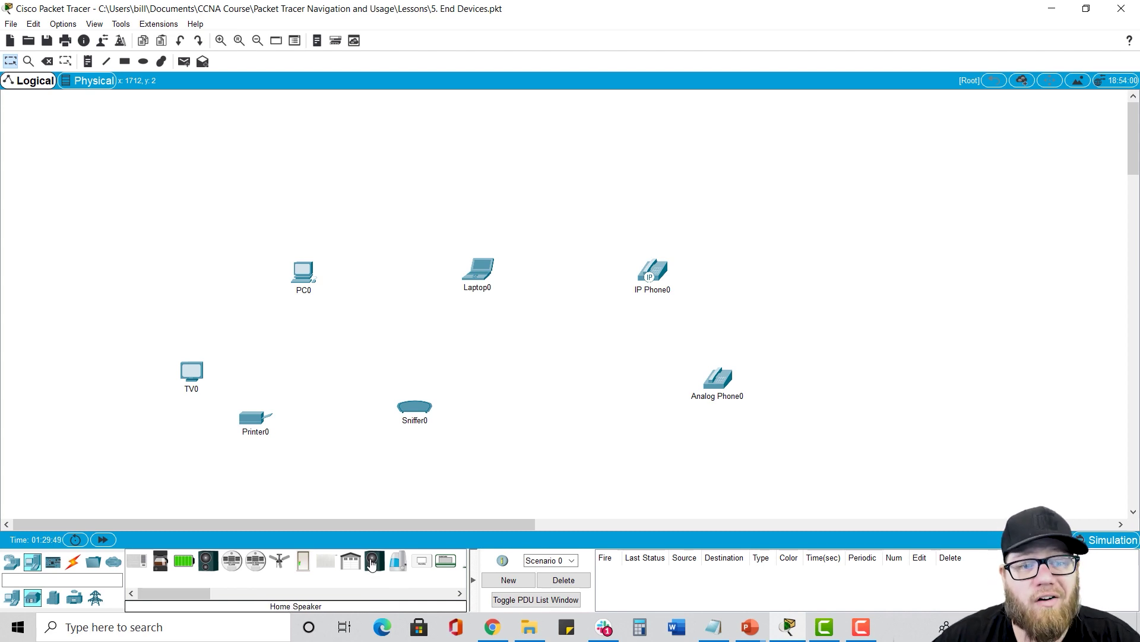
# Switch the End Devices library from the Home category to the Industrial IoT devices.
pyautogui.click(53, 597)
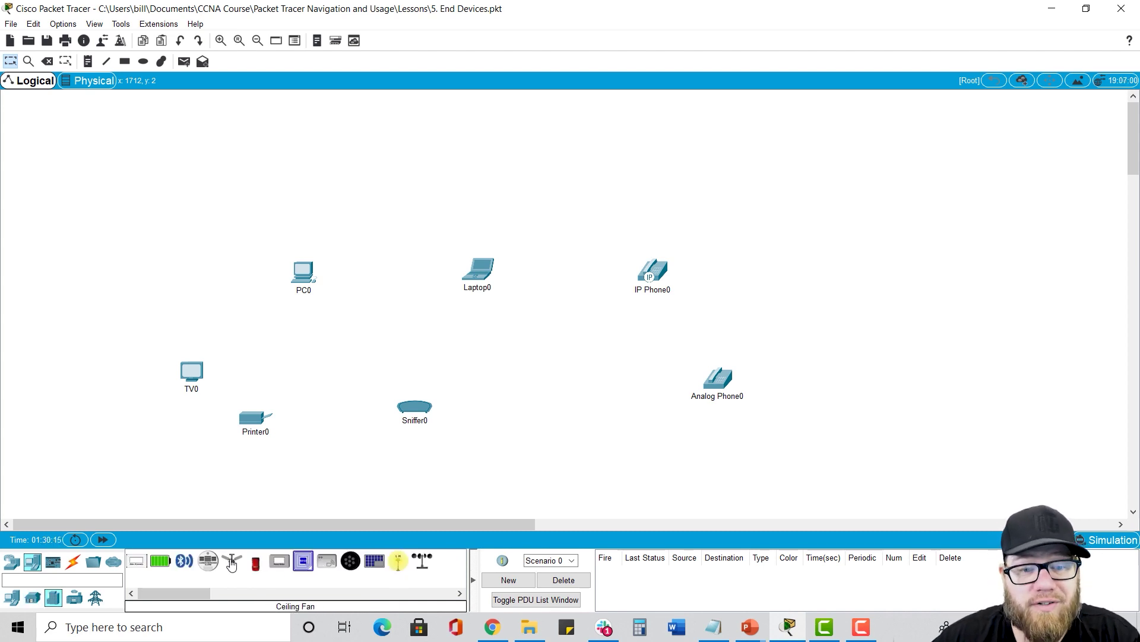
pyautogui.click(76, 598)
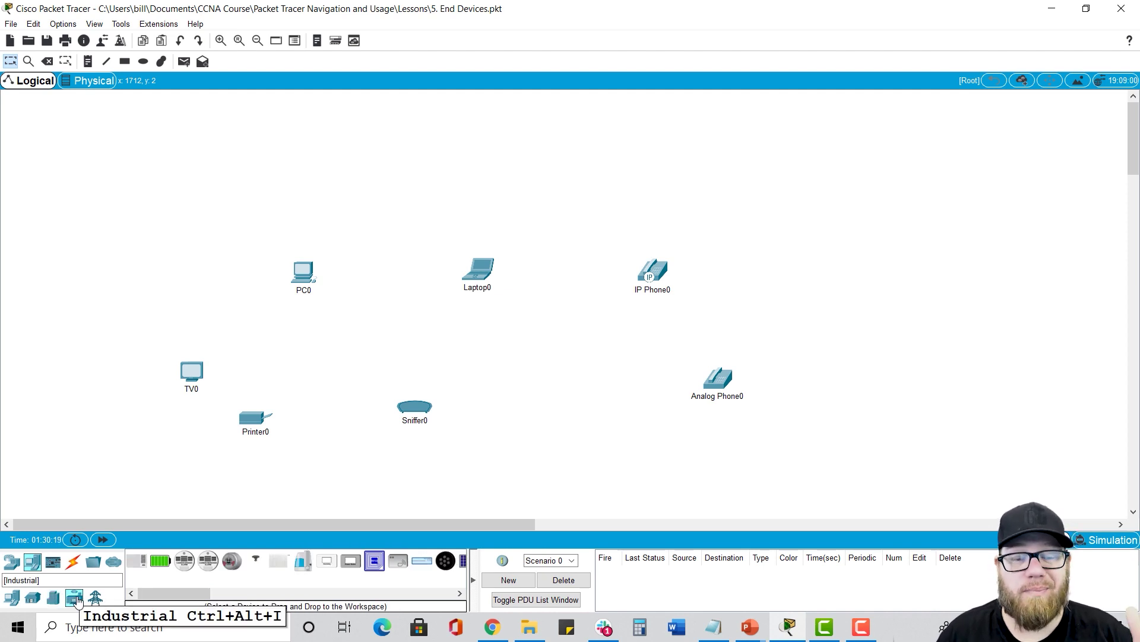